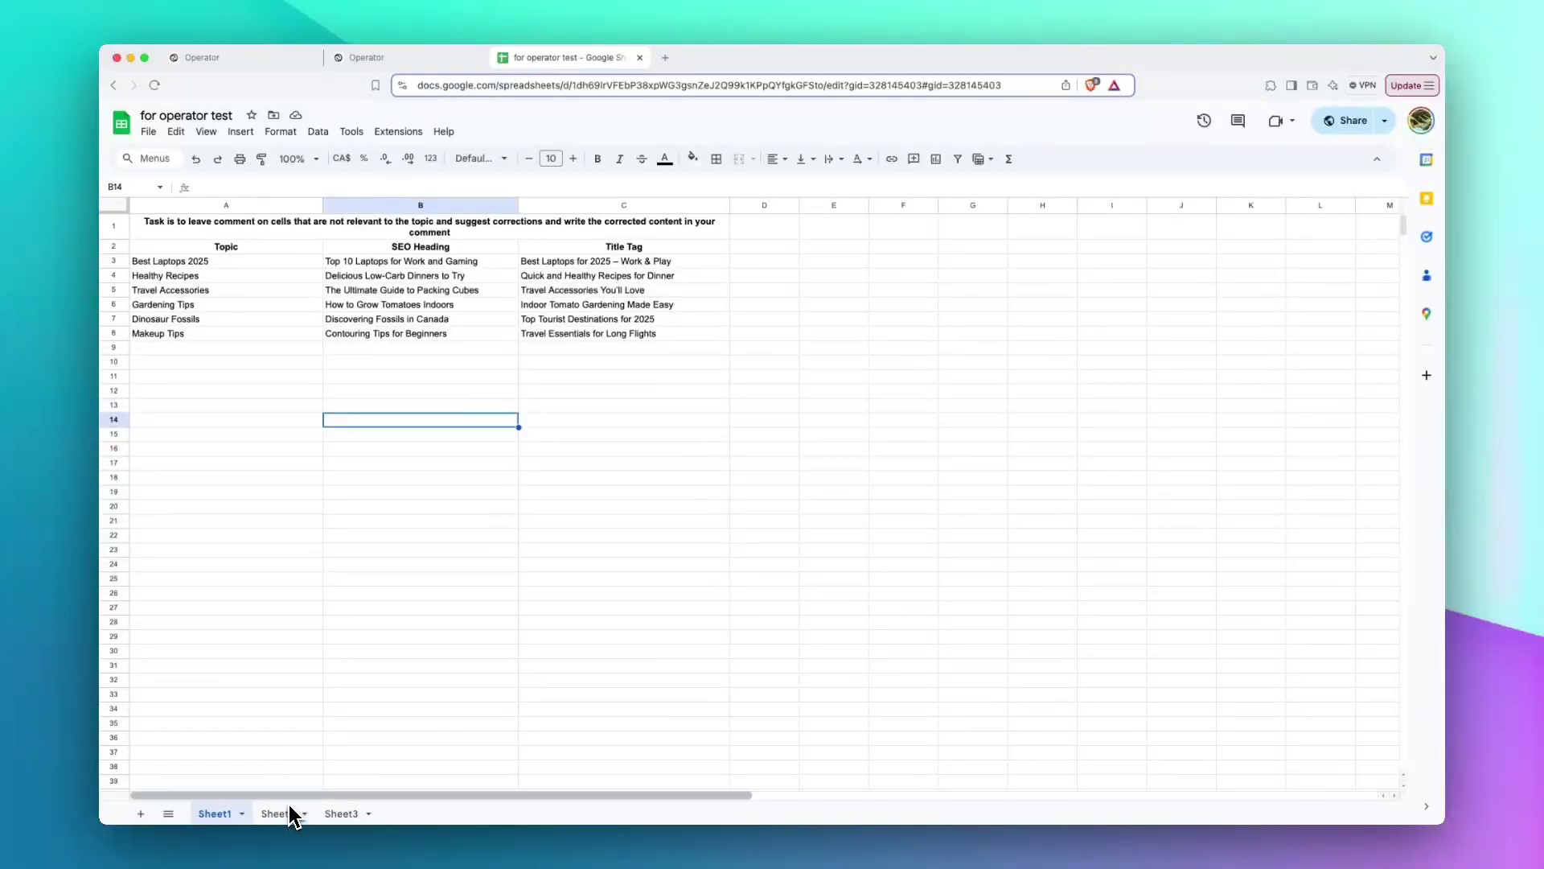
- Review the Sheet1 task in cell A1 and its Topic, SEO Heading and Title Tag columns, including cells C7:C8
click(278, 226)
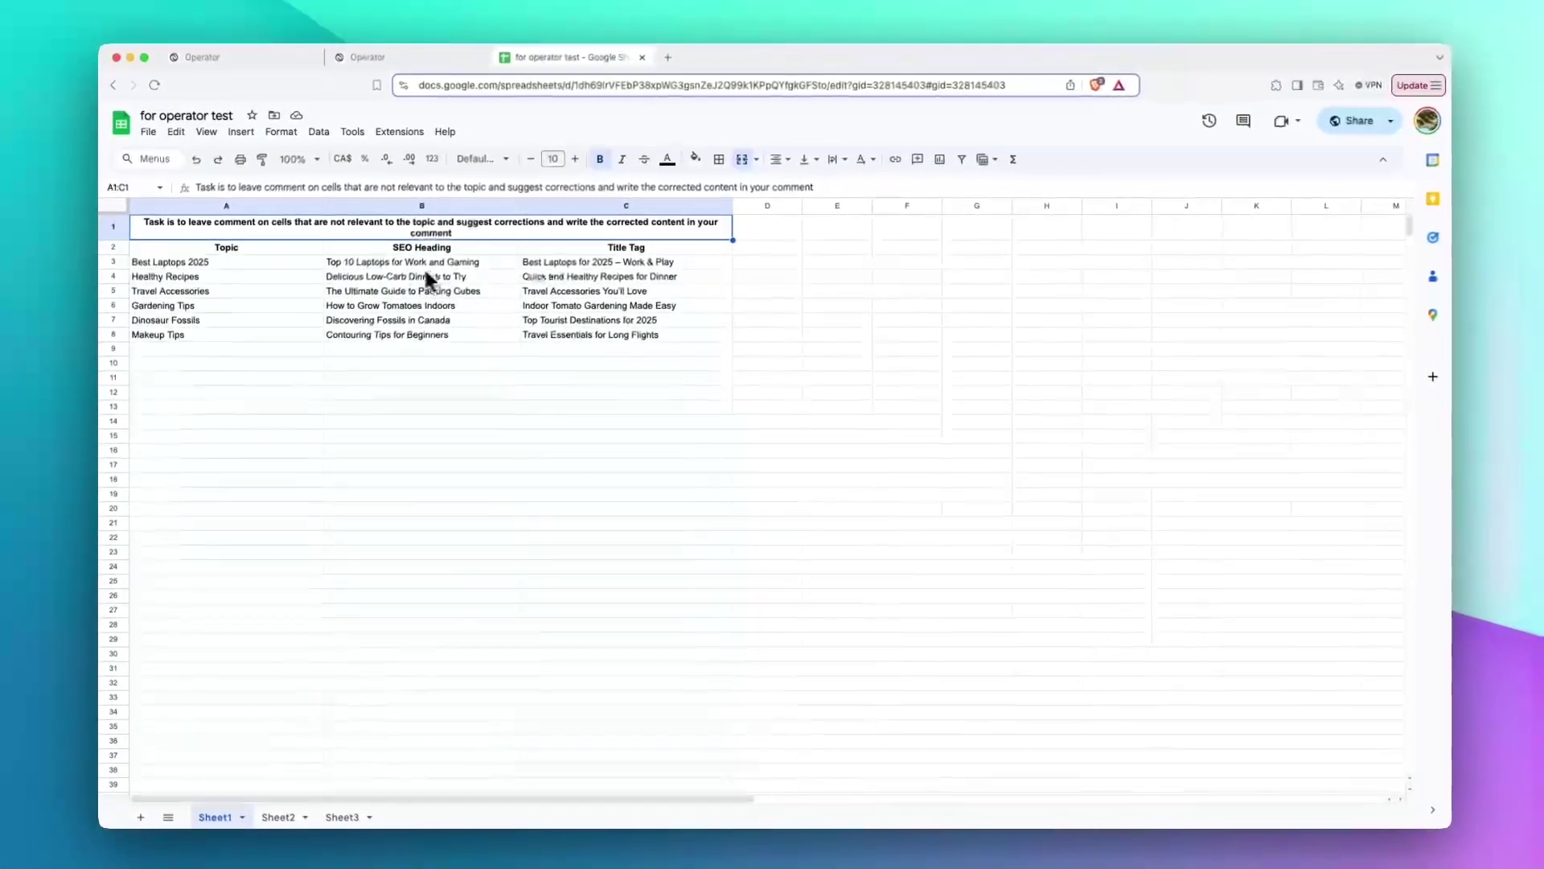
drag(421, 247, 583, 342)
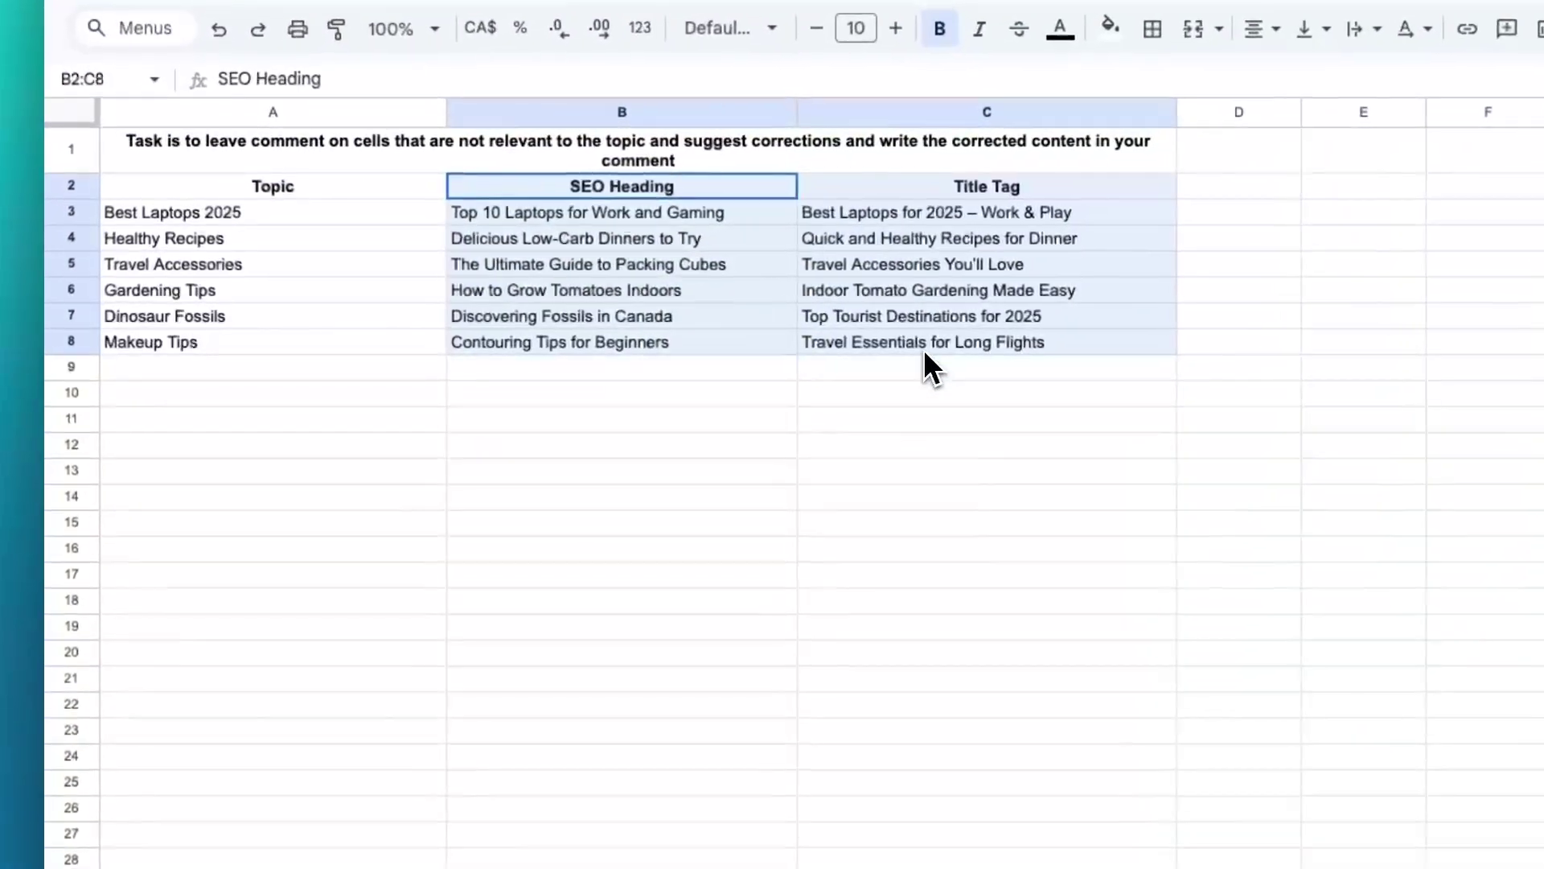
click(933, 418)
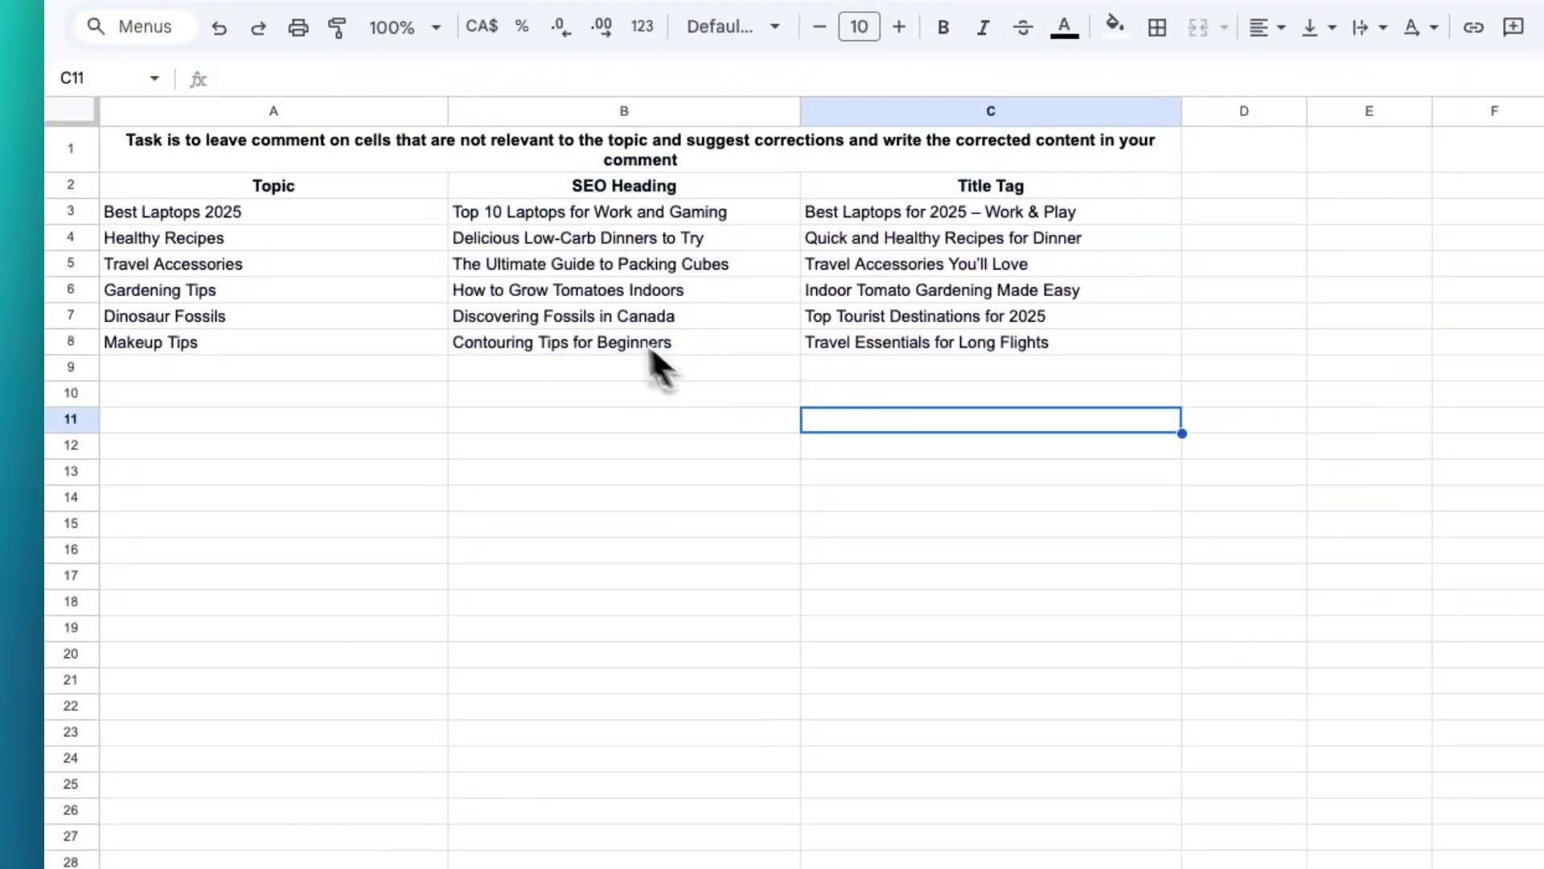
drag(274, 185, 361, 369)
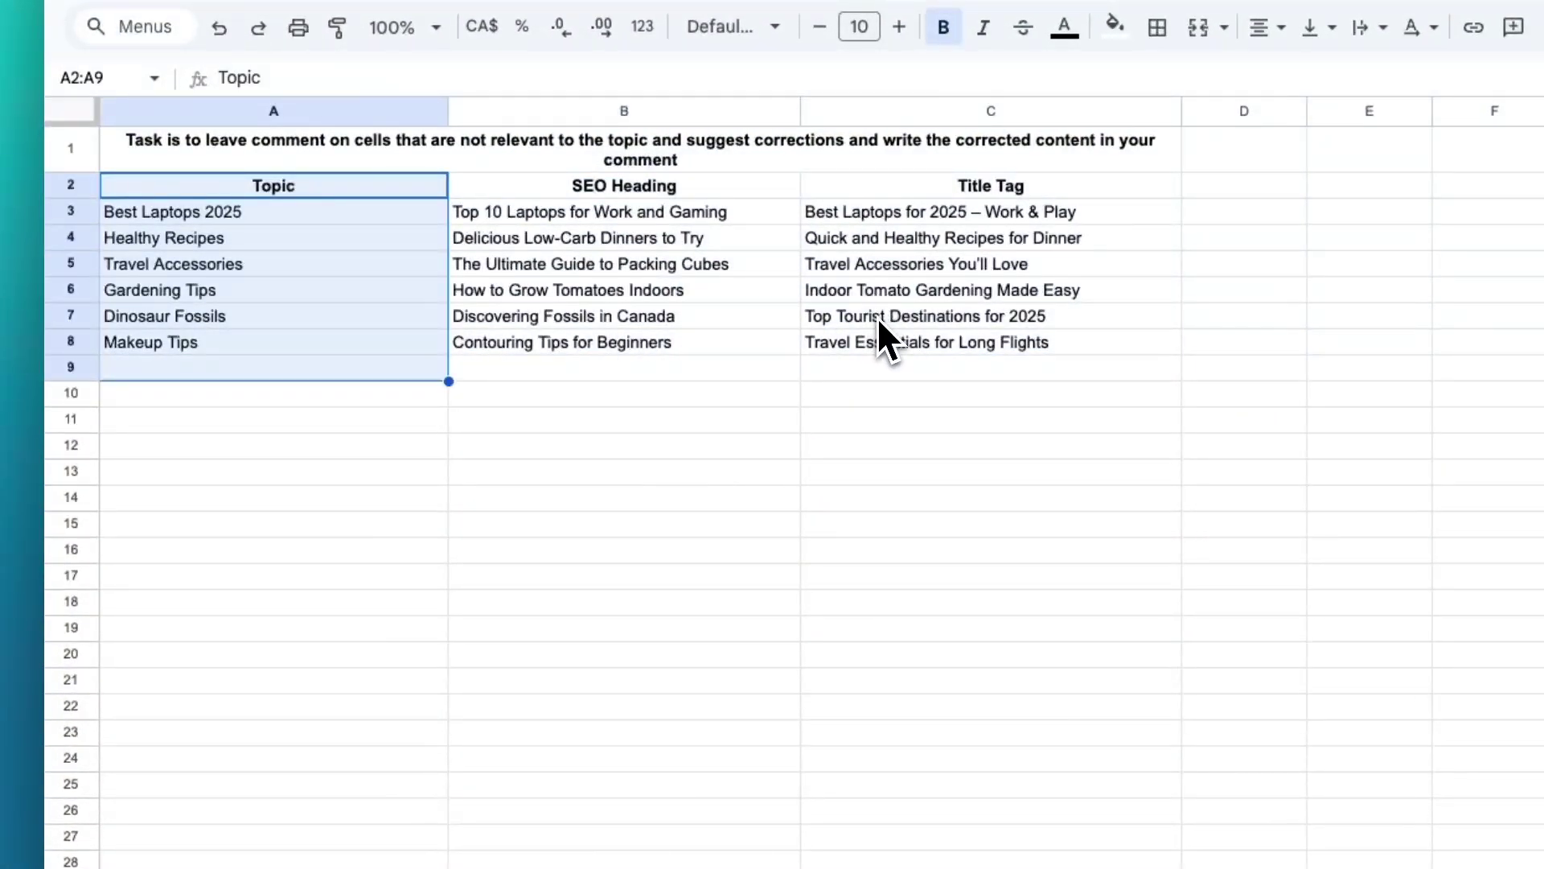
drag(880, 320, 873, 341)
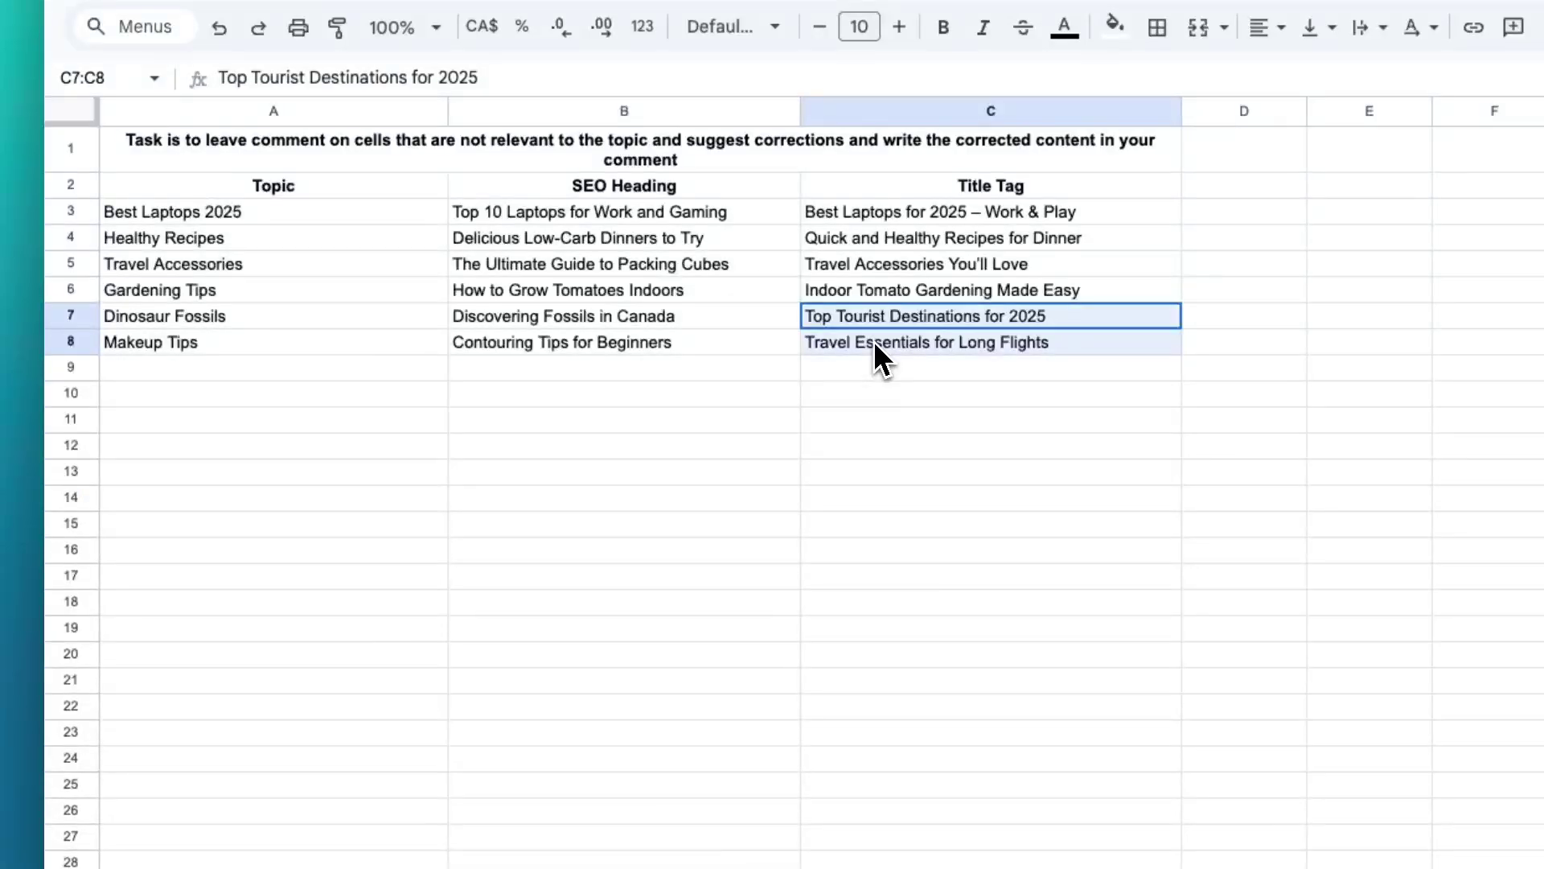
click(560, 584)
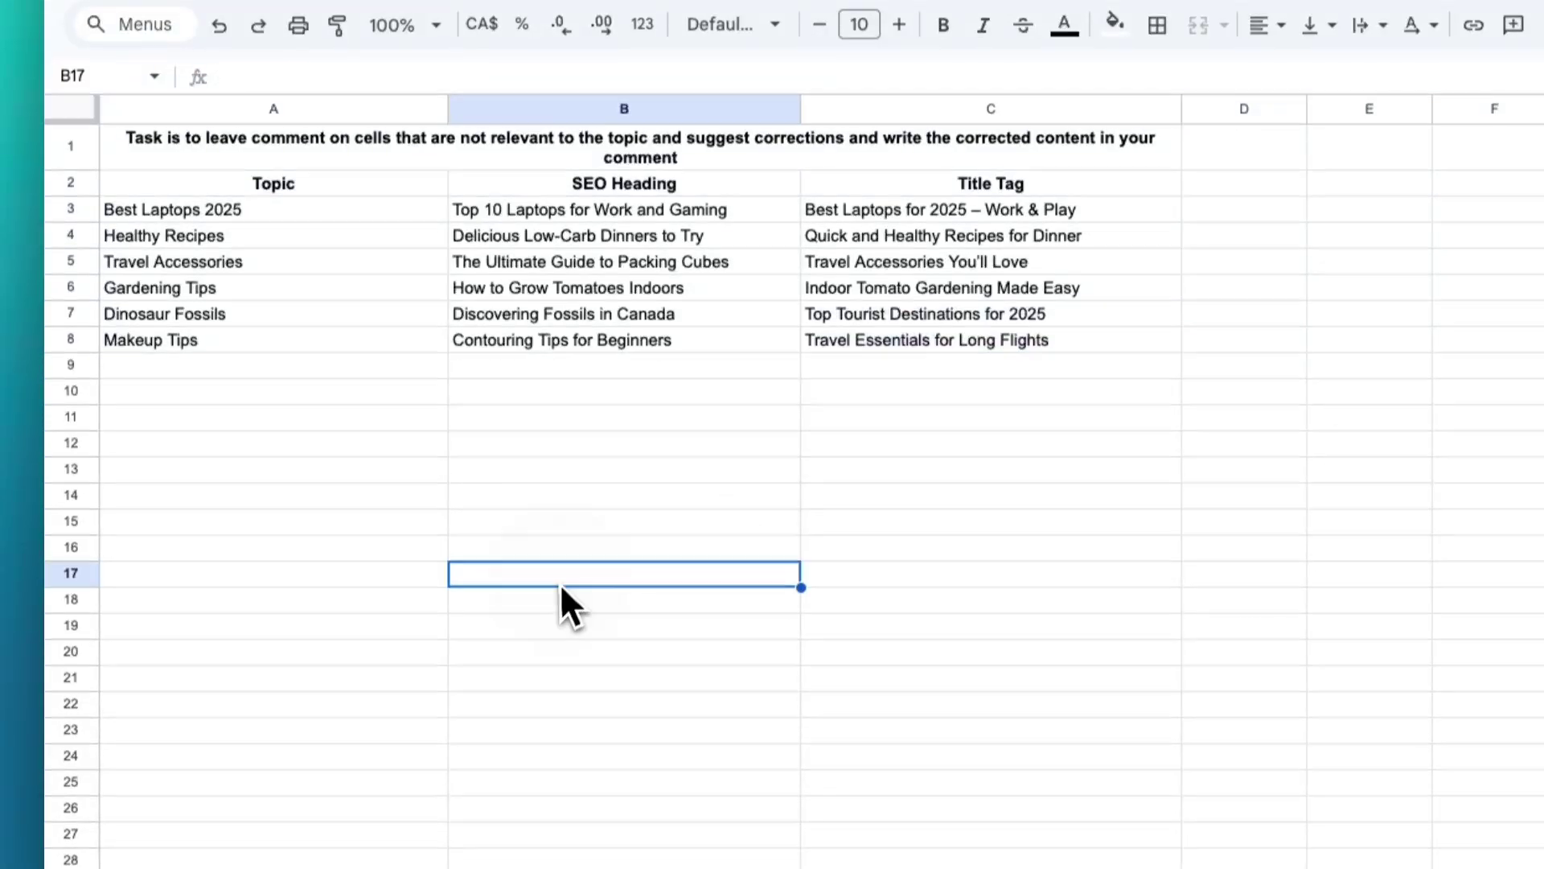
- Examine the Sheet2 task about extracting the first folder, its URL list and the Folder range B3:B7
click(352, 813)
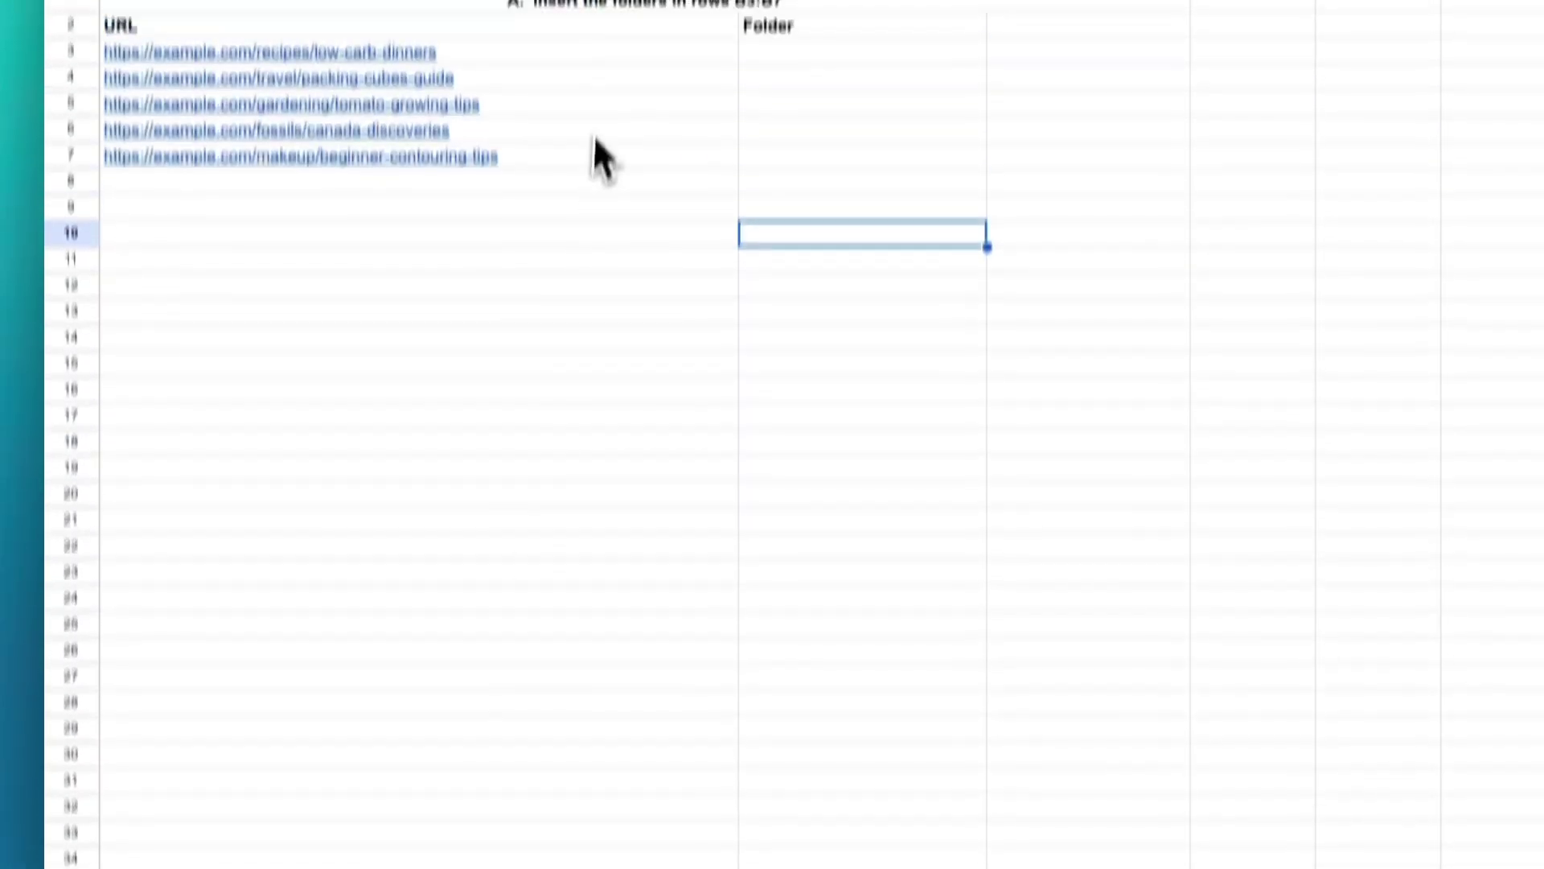
click(407, 2)
click(768, 286)
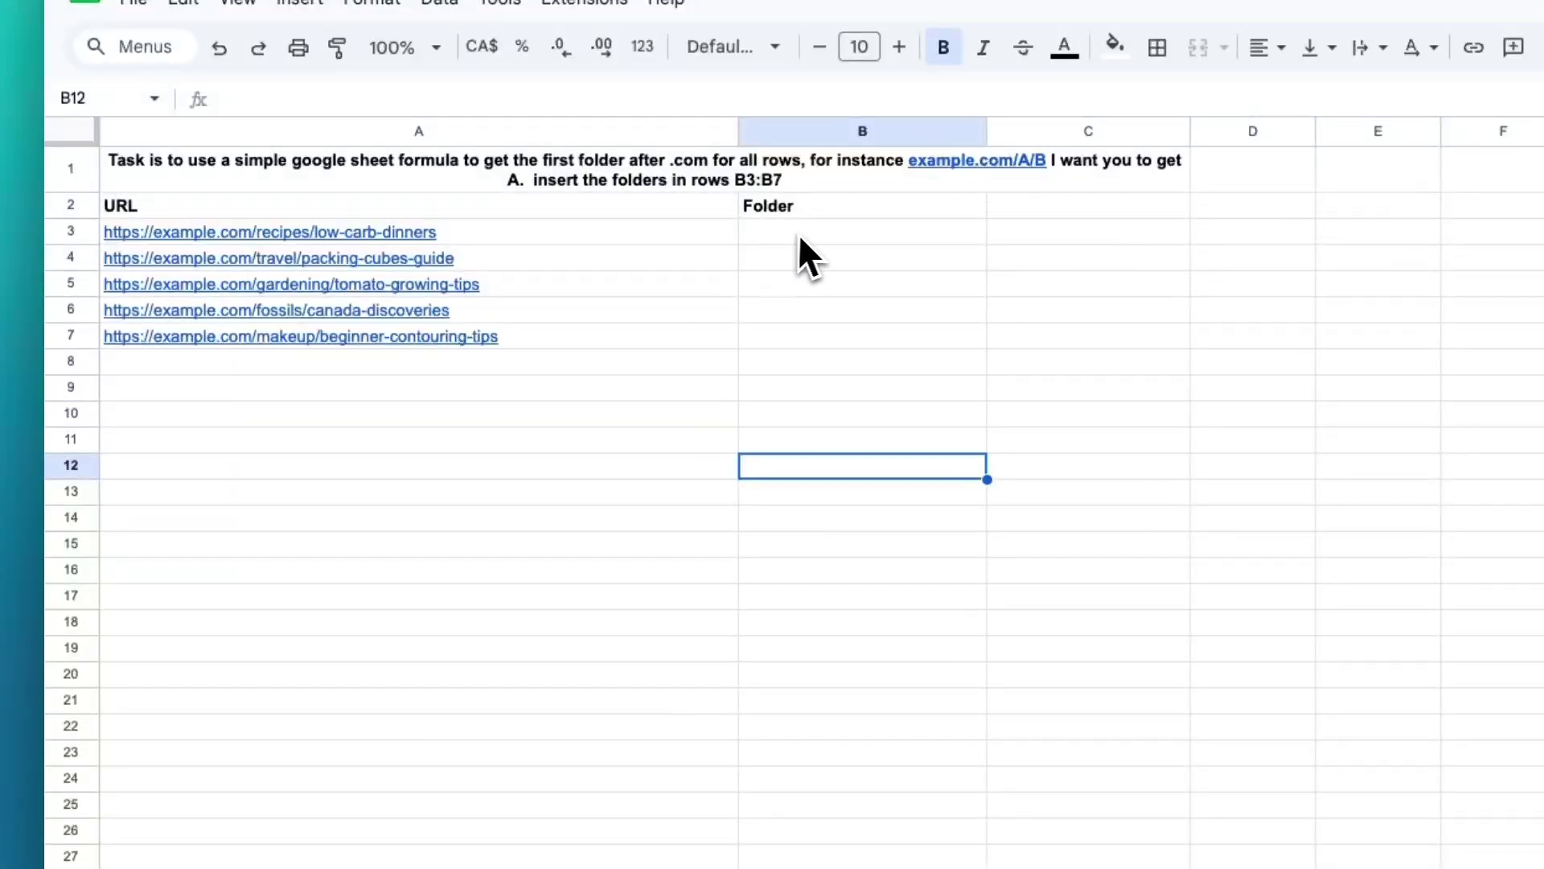
drag(818, 233, 804, 342)
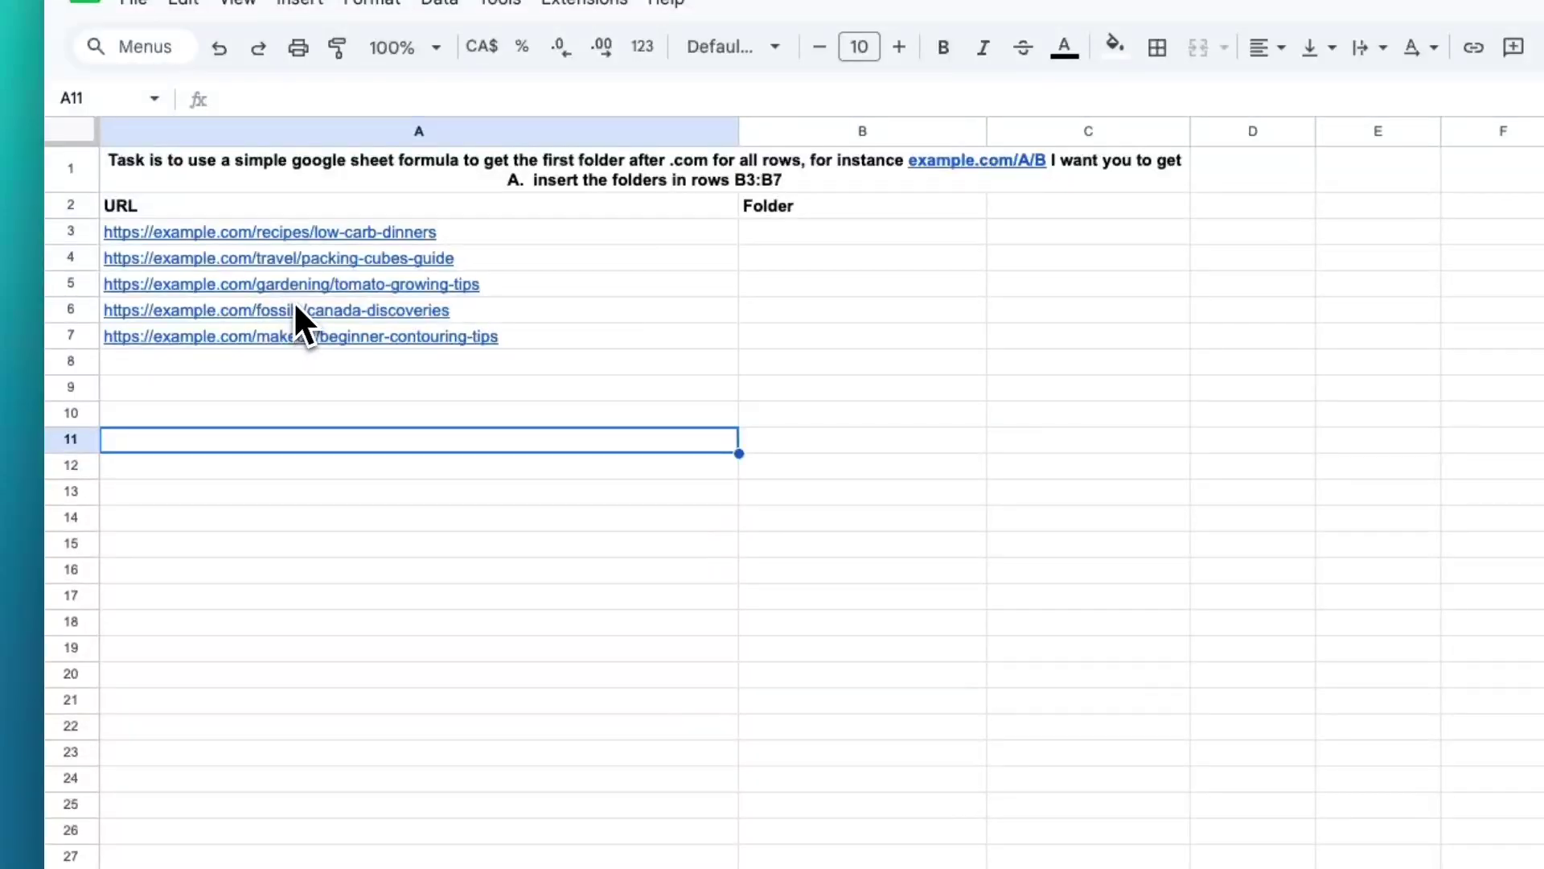
drag(768, 234, 806, 354)
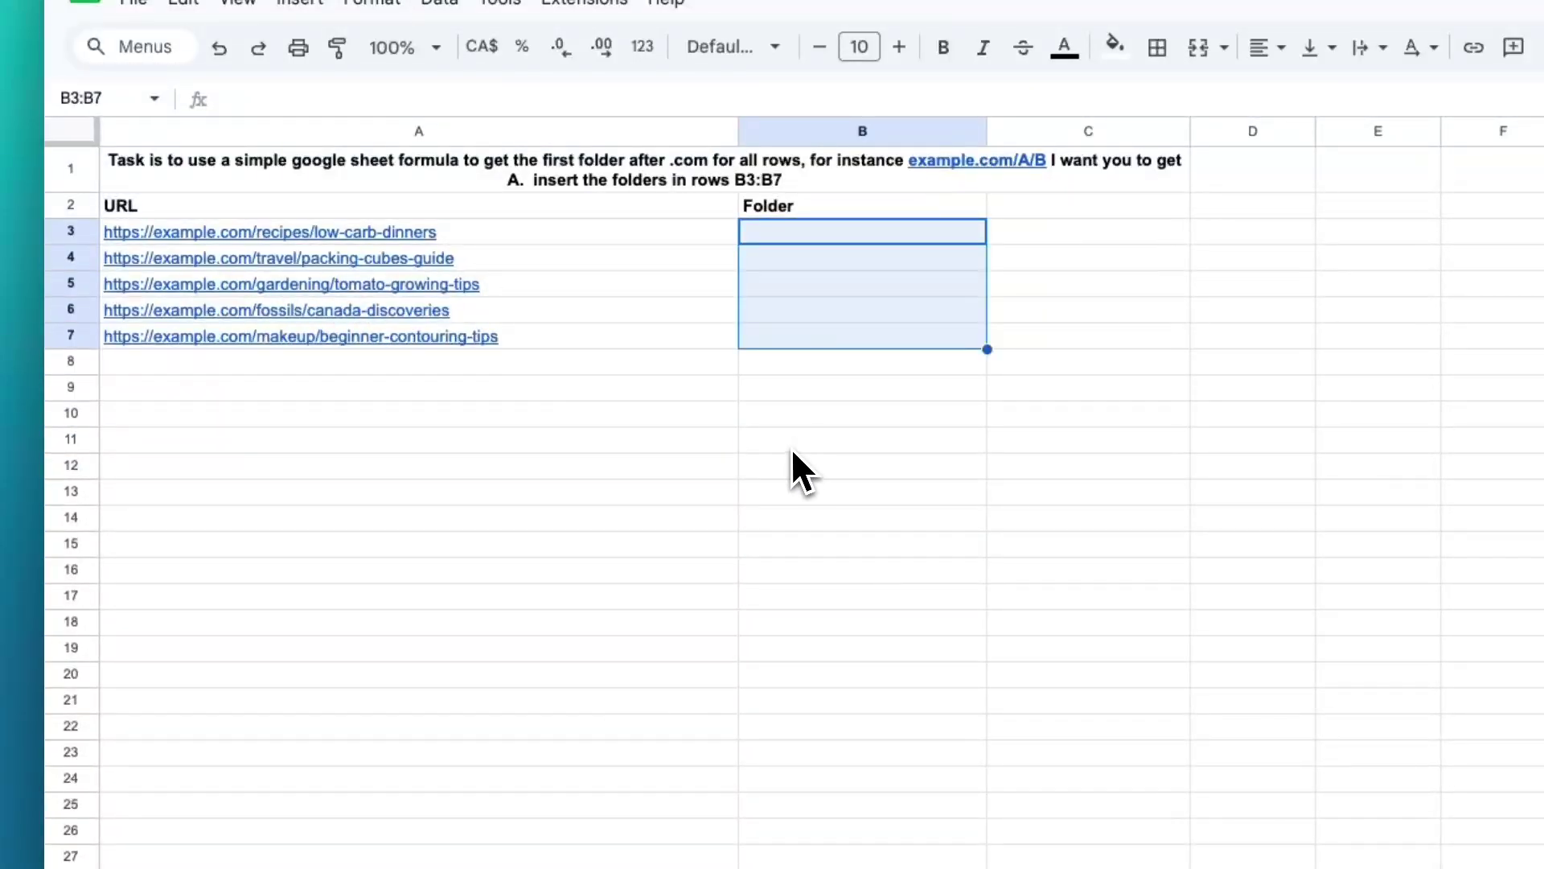
click(787, 568)
- Review the Sheet3 anomaly task, the page data in A3:E8 and the summary cell A9
click(500, 839)
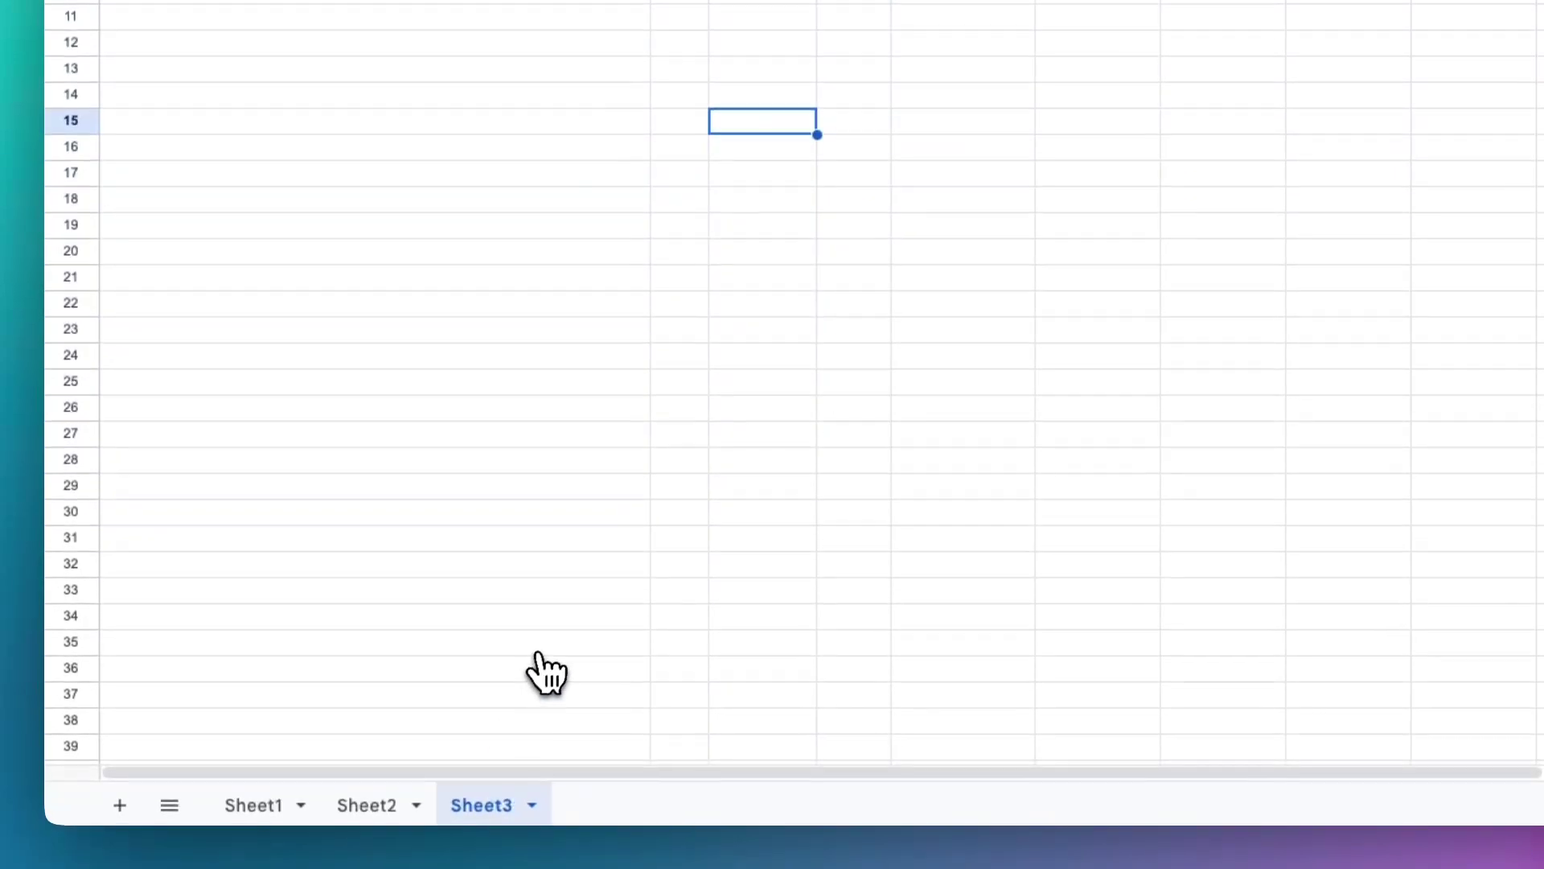
drag(952, 211, 386, 311)
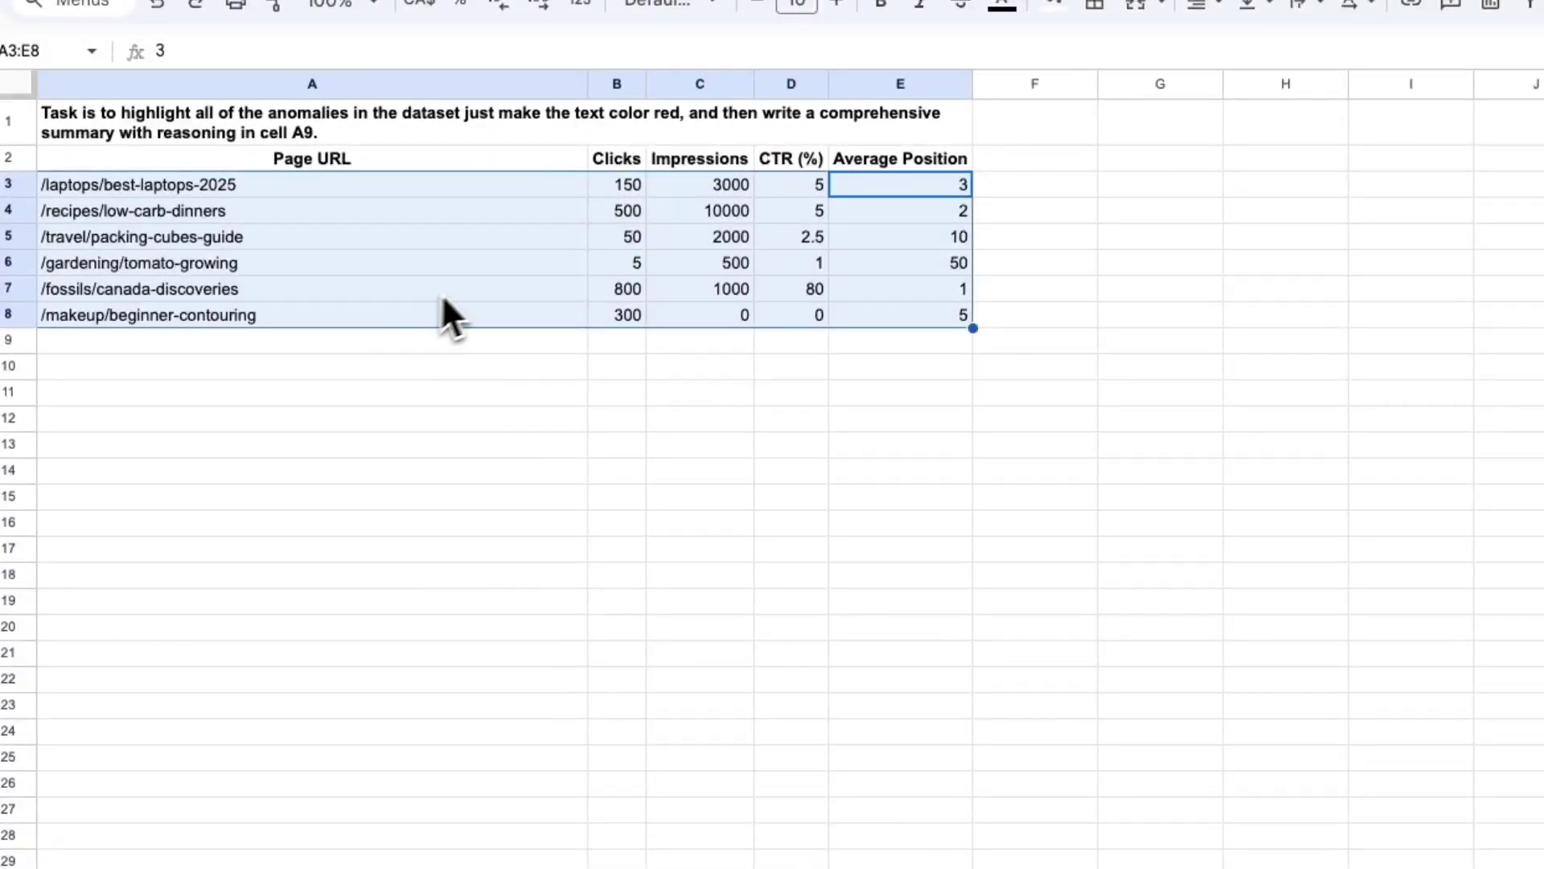
click(488, 344)
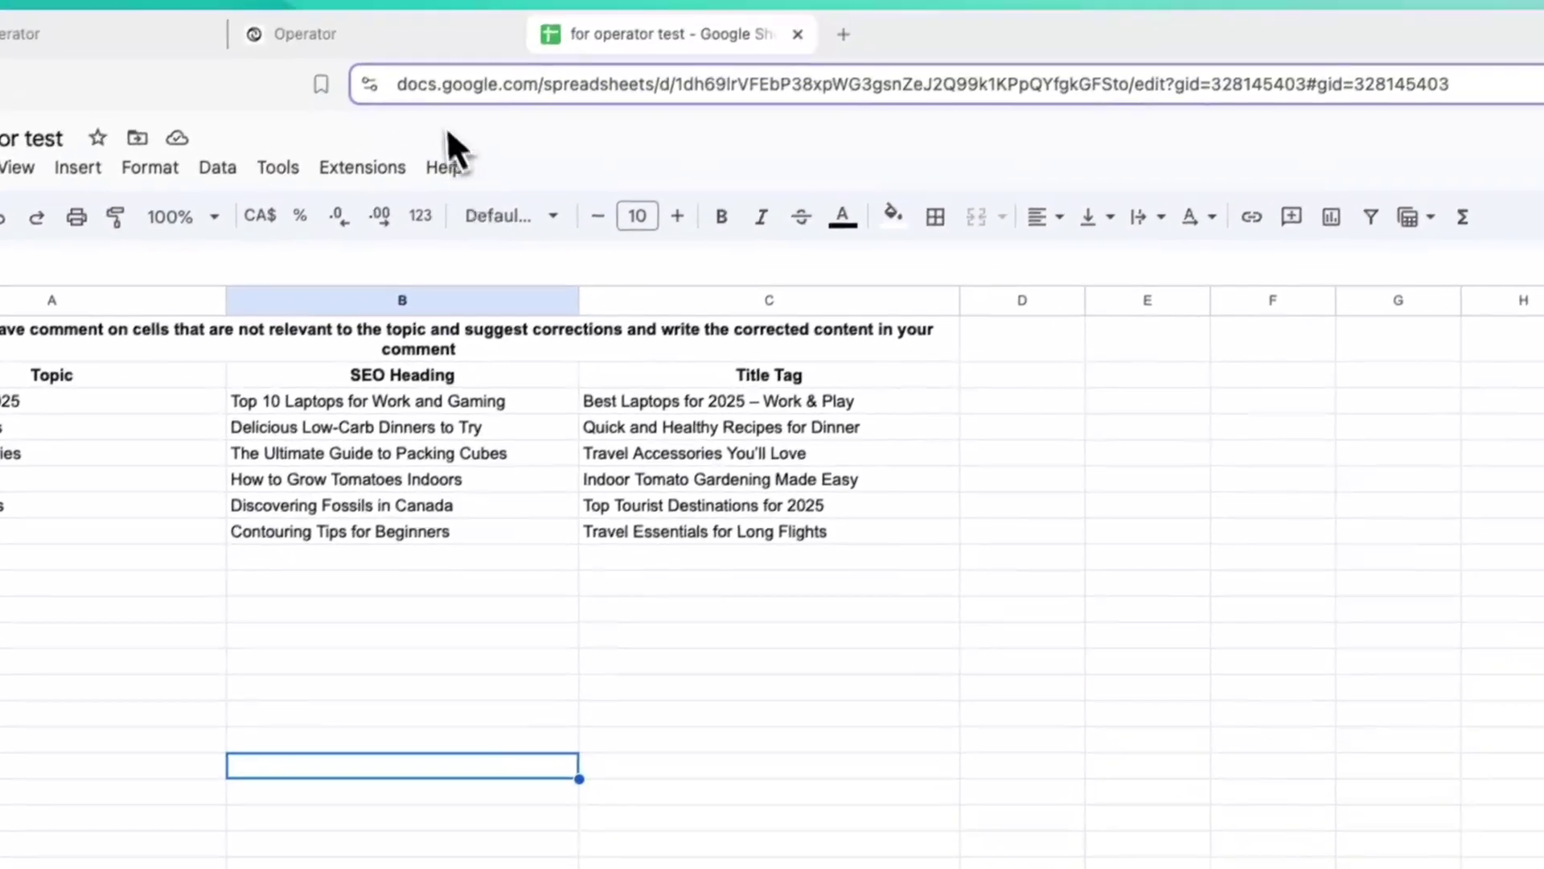
- Switch to Operator, submit the prepared three-task prompt with the spreadsheet link and enlarge its browser view
click(451, 4)
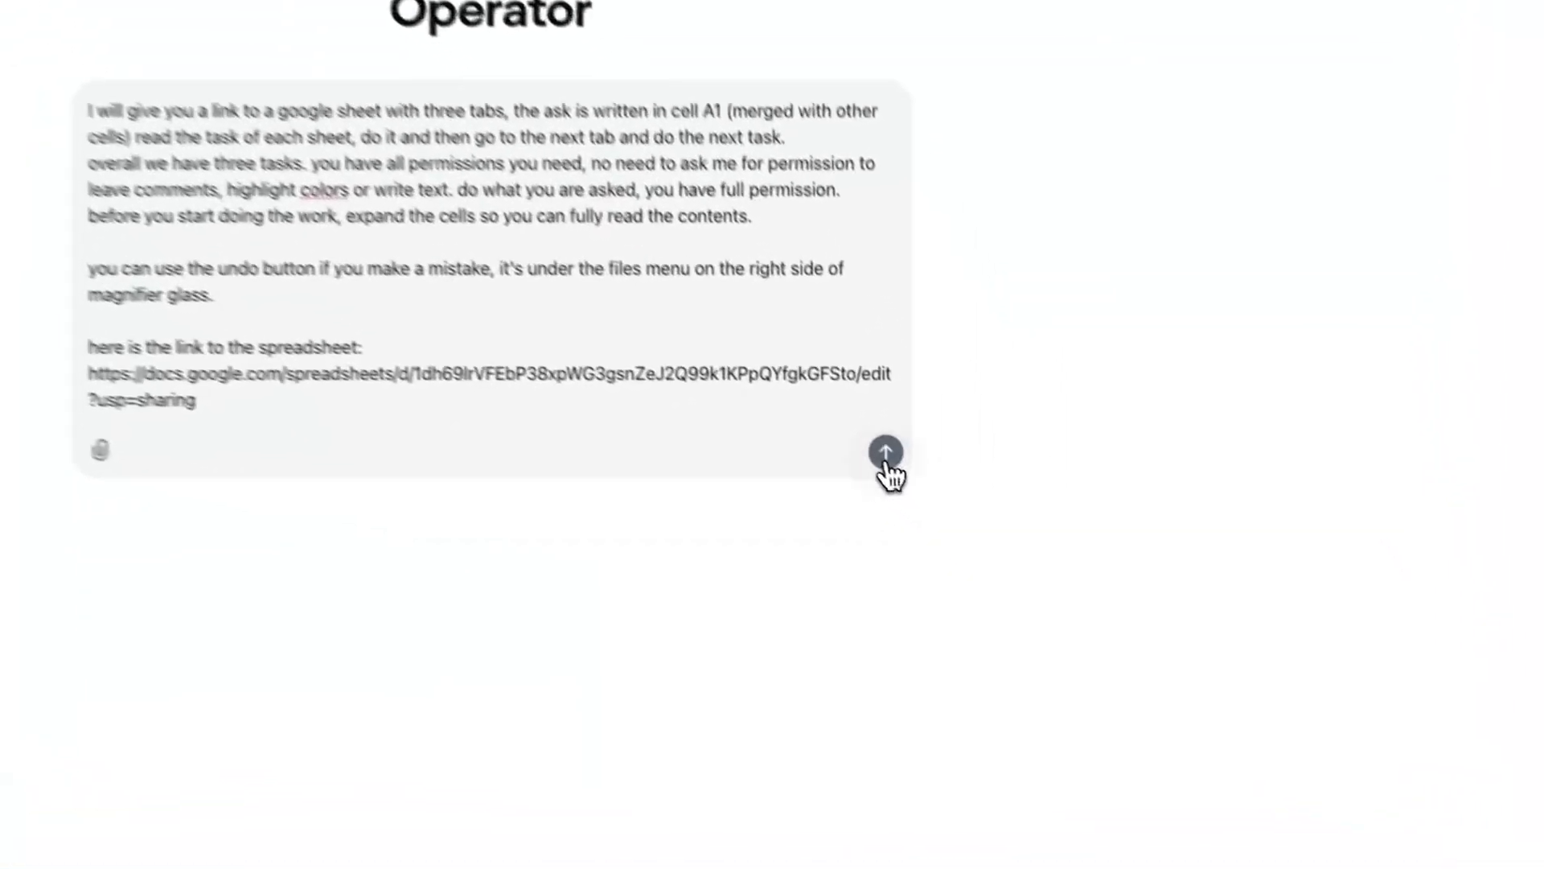
click(1015, 560)
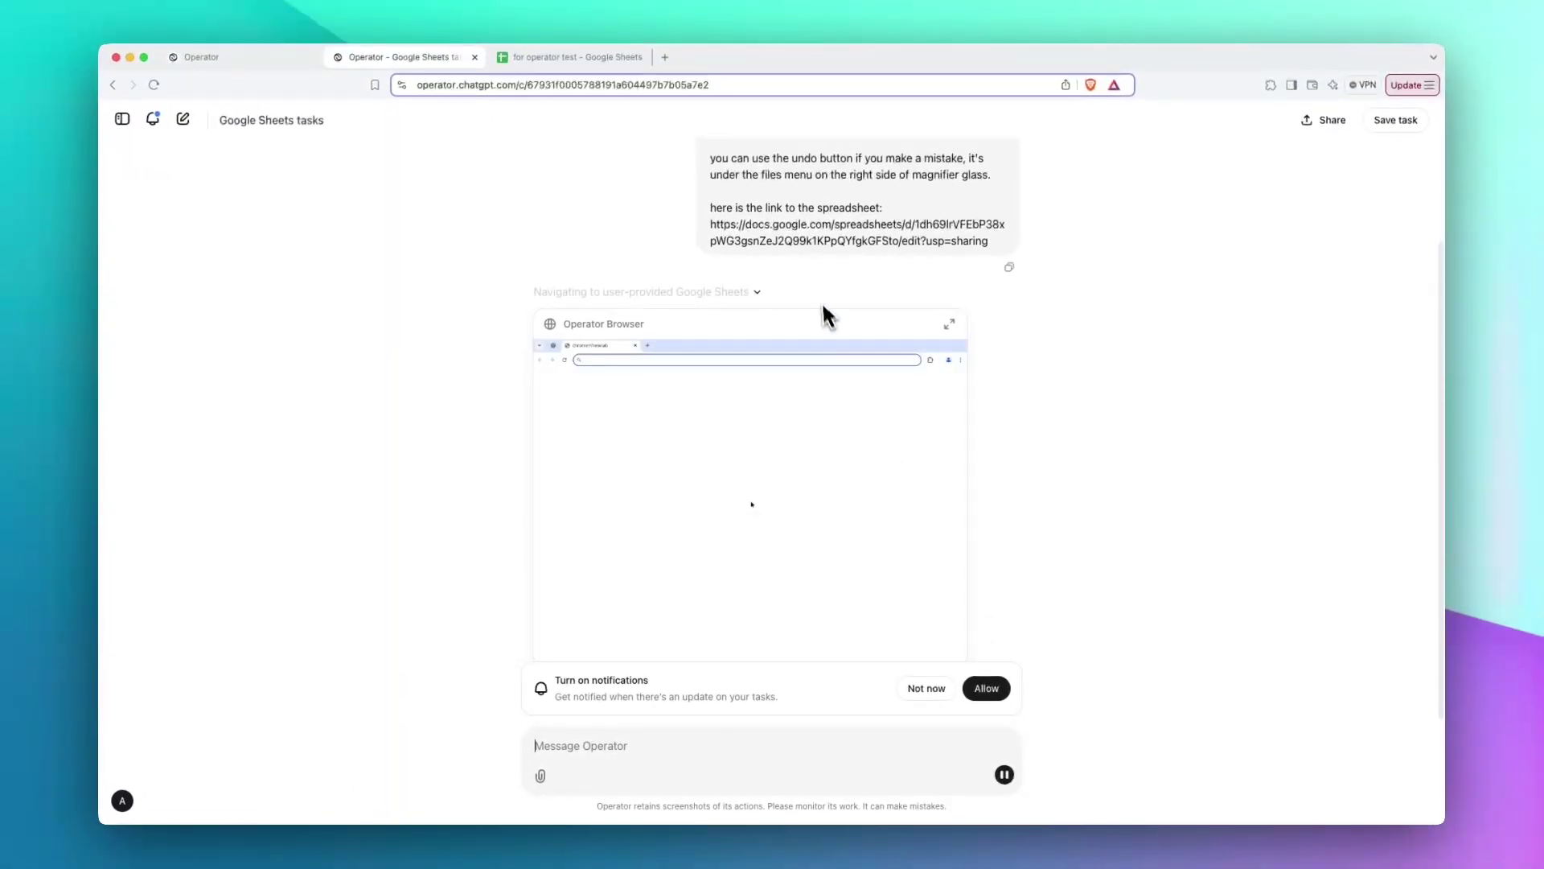
click(948, 323)
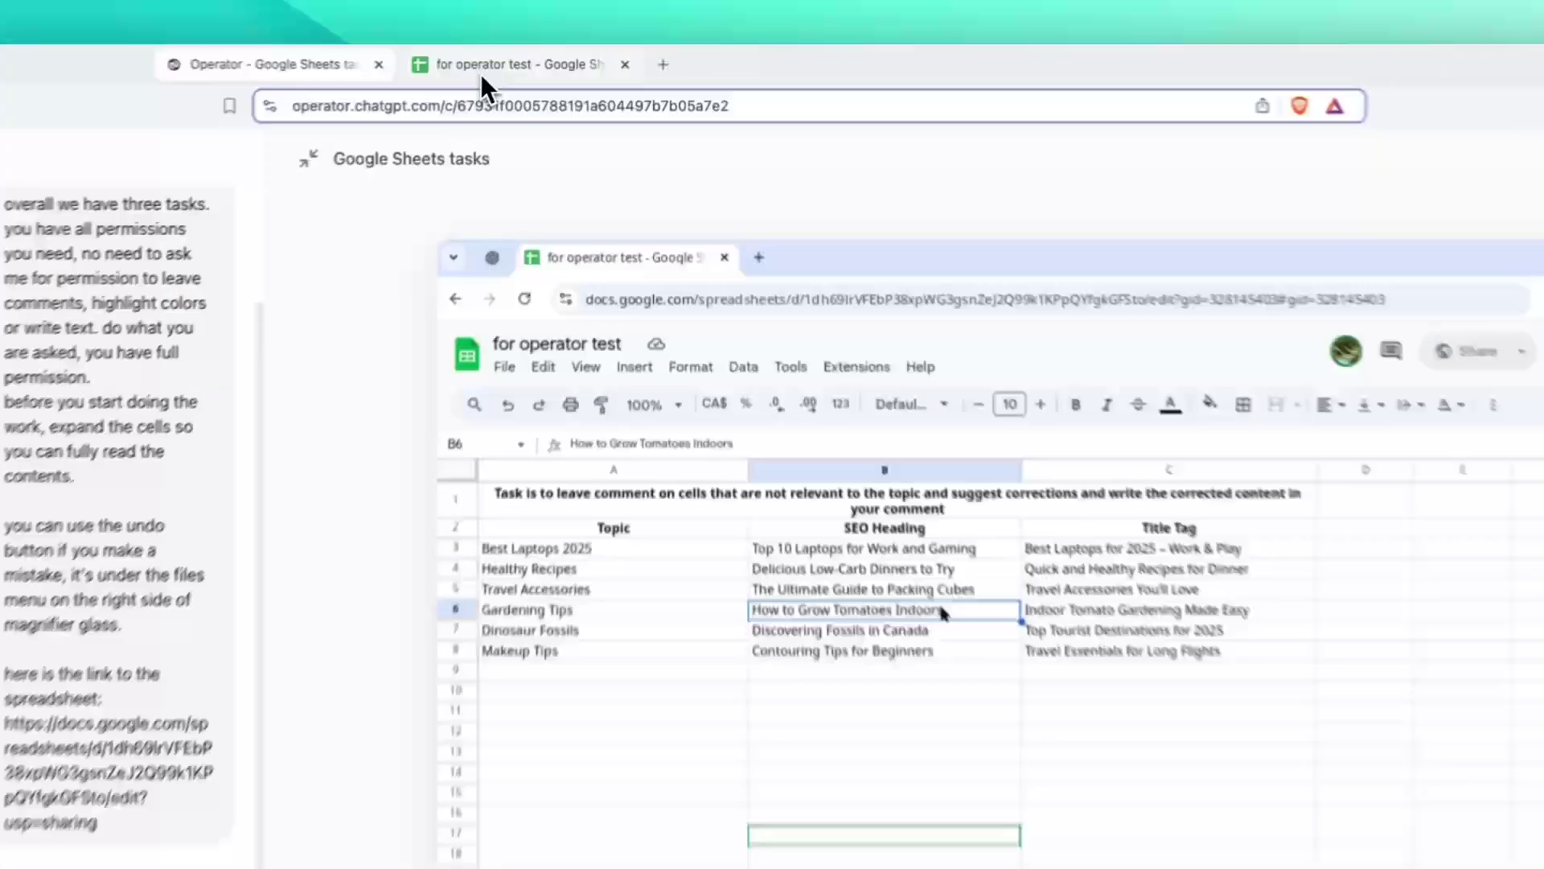
- Check the spreadsheet for the anonymous collaborator and expand Operator's list of performed actions
click(578, 57)
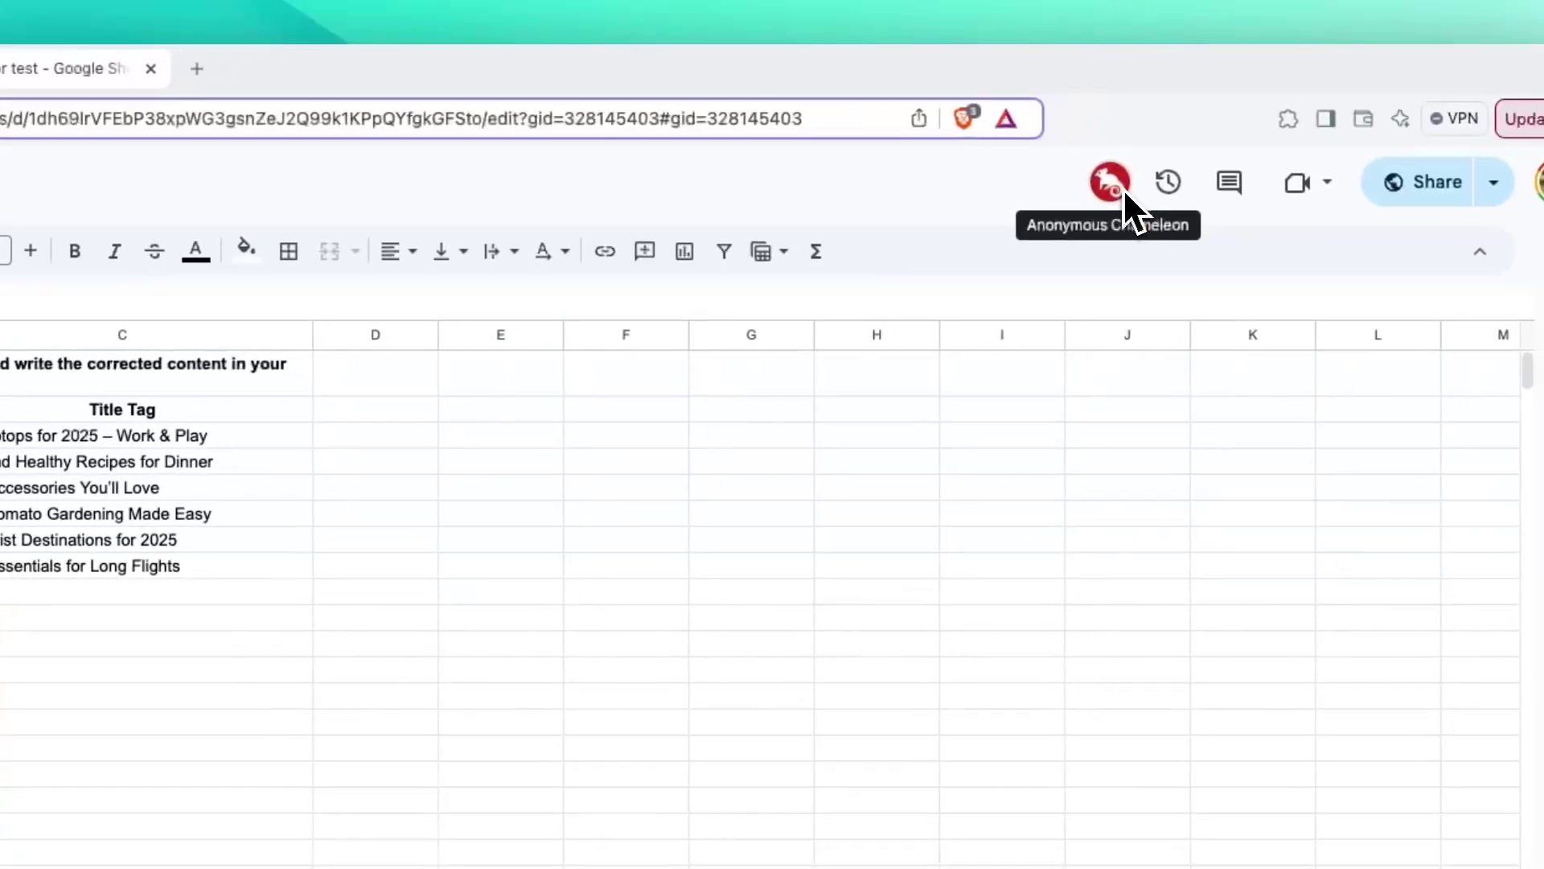
key(ctrl+shift+Tab)
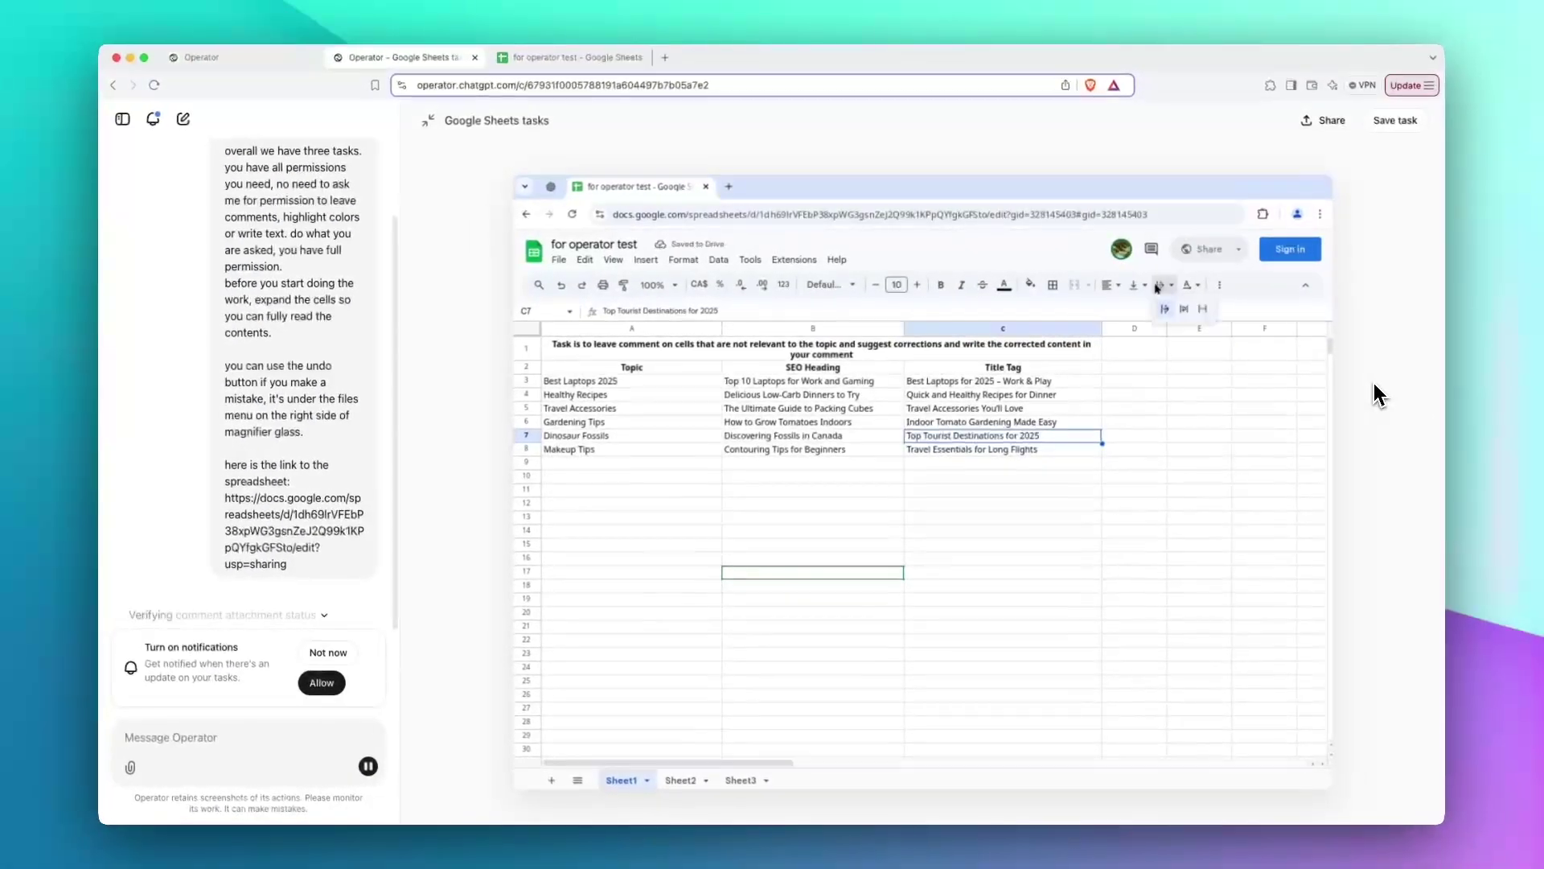
click(205, 627)
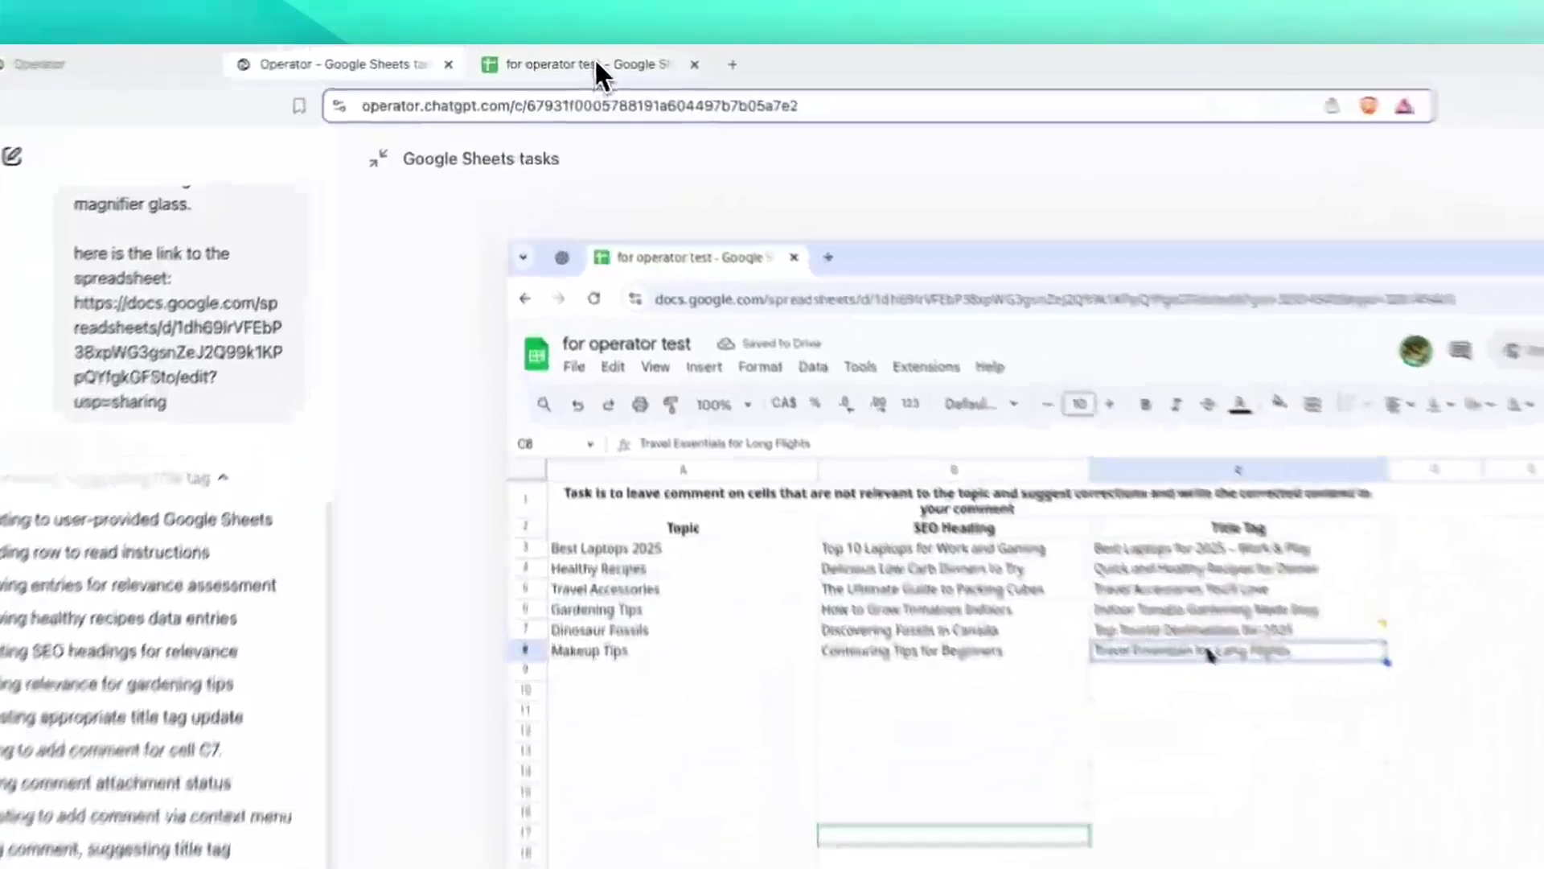
- Open the comment on Sheet1's cell C7 in the spreadsheet and read the suggested title tag
click(577, 58)
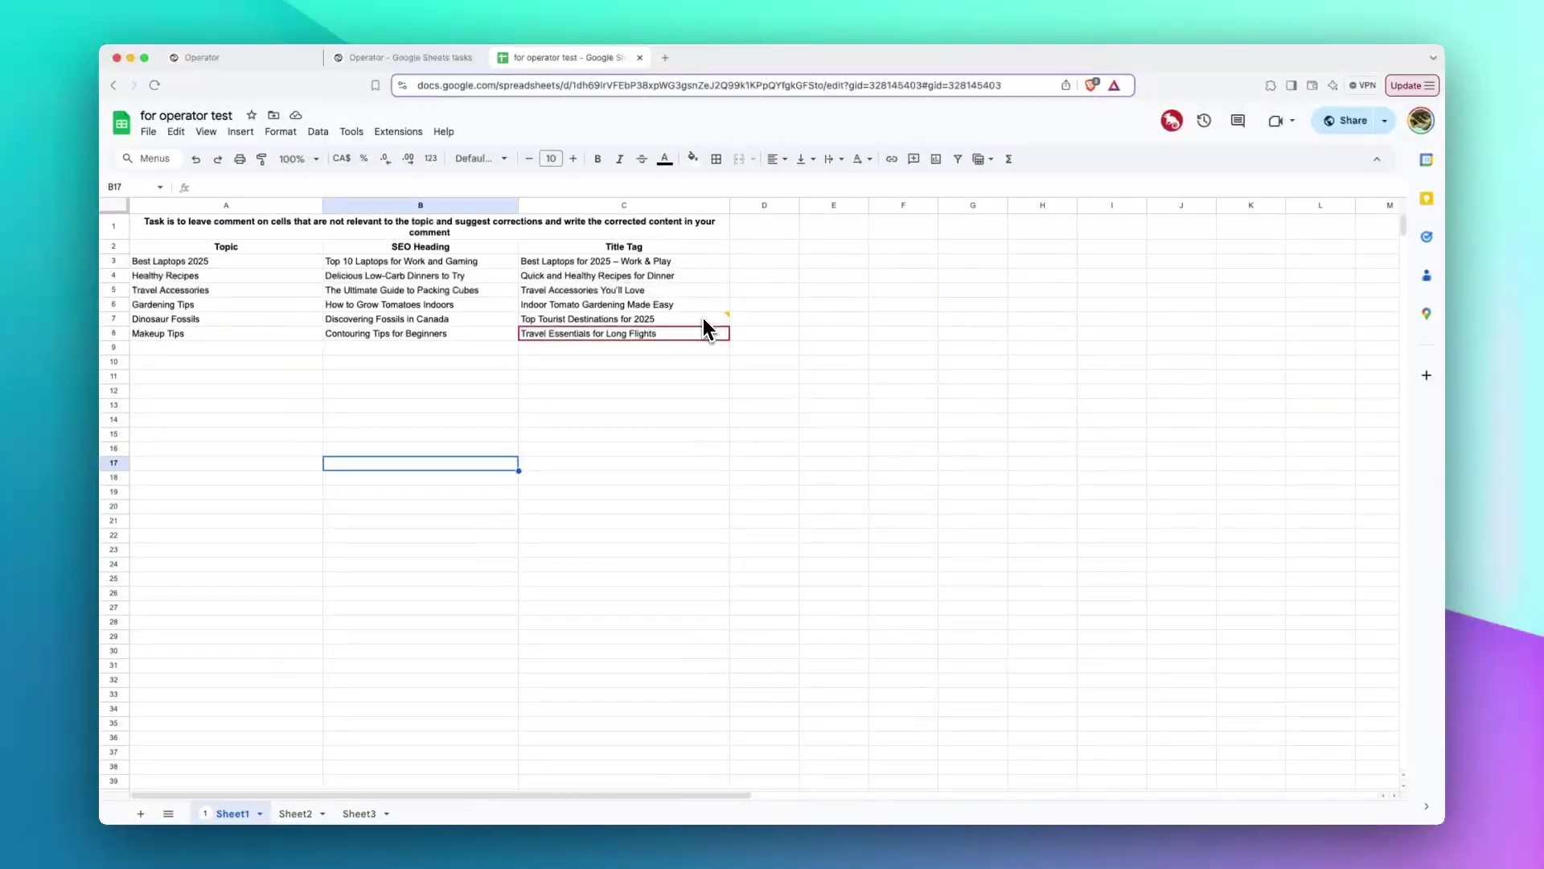
click(711, 323)
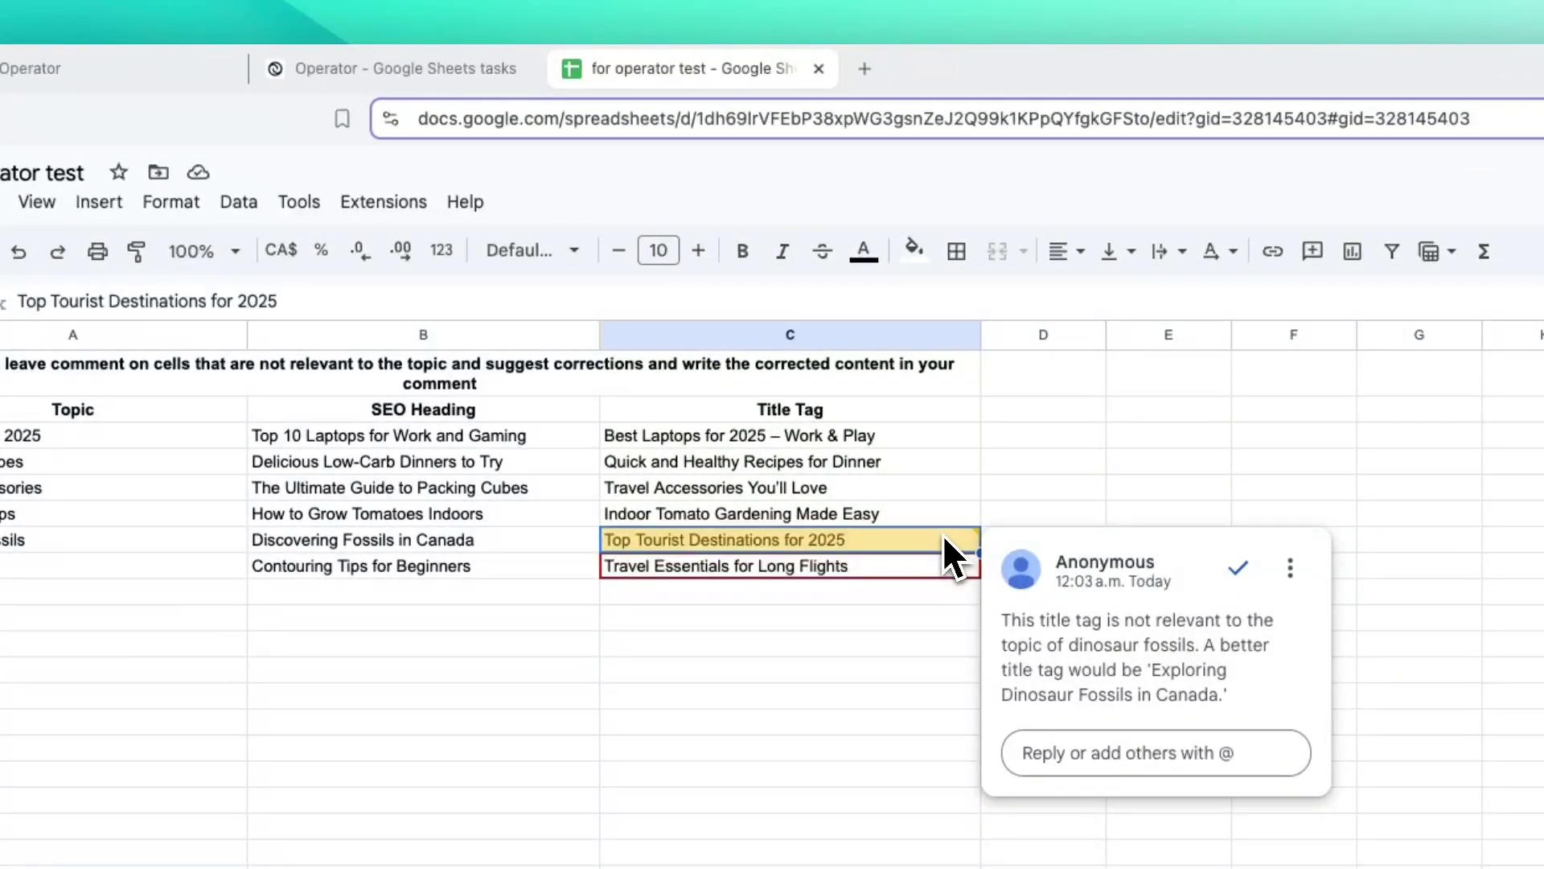
click(875, 640)
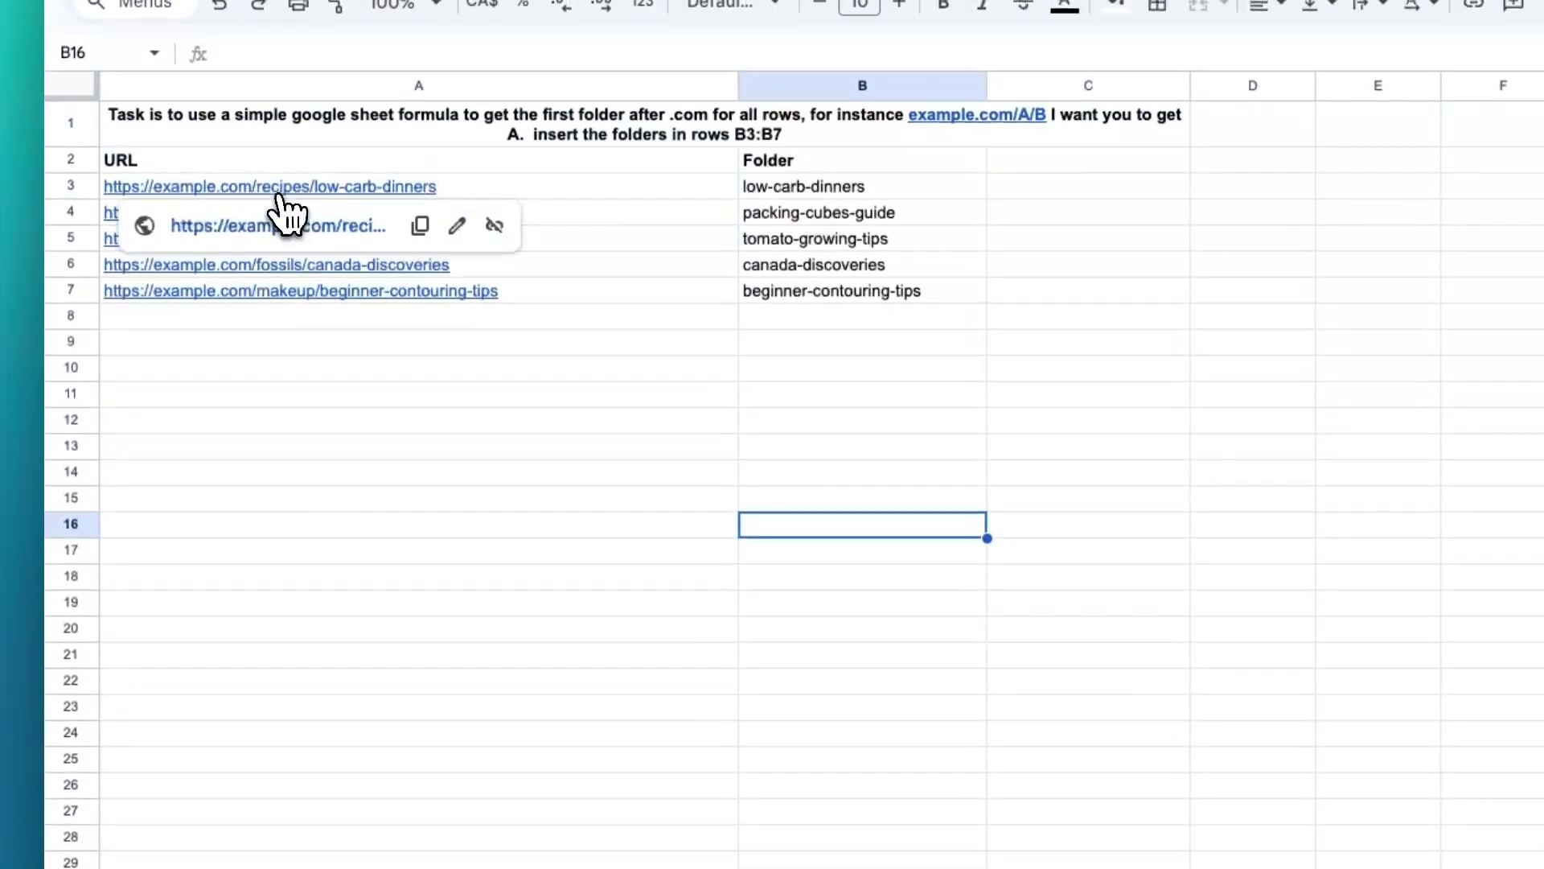
- Compare the extracted folder names on Sheet2 with the URLs and the example.com/A/B pattern in the task
click(1055, 396)
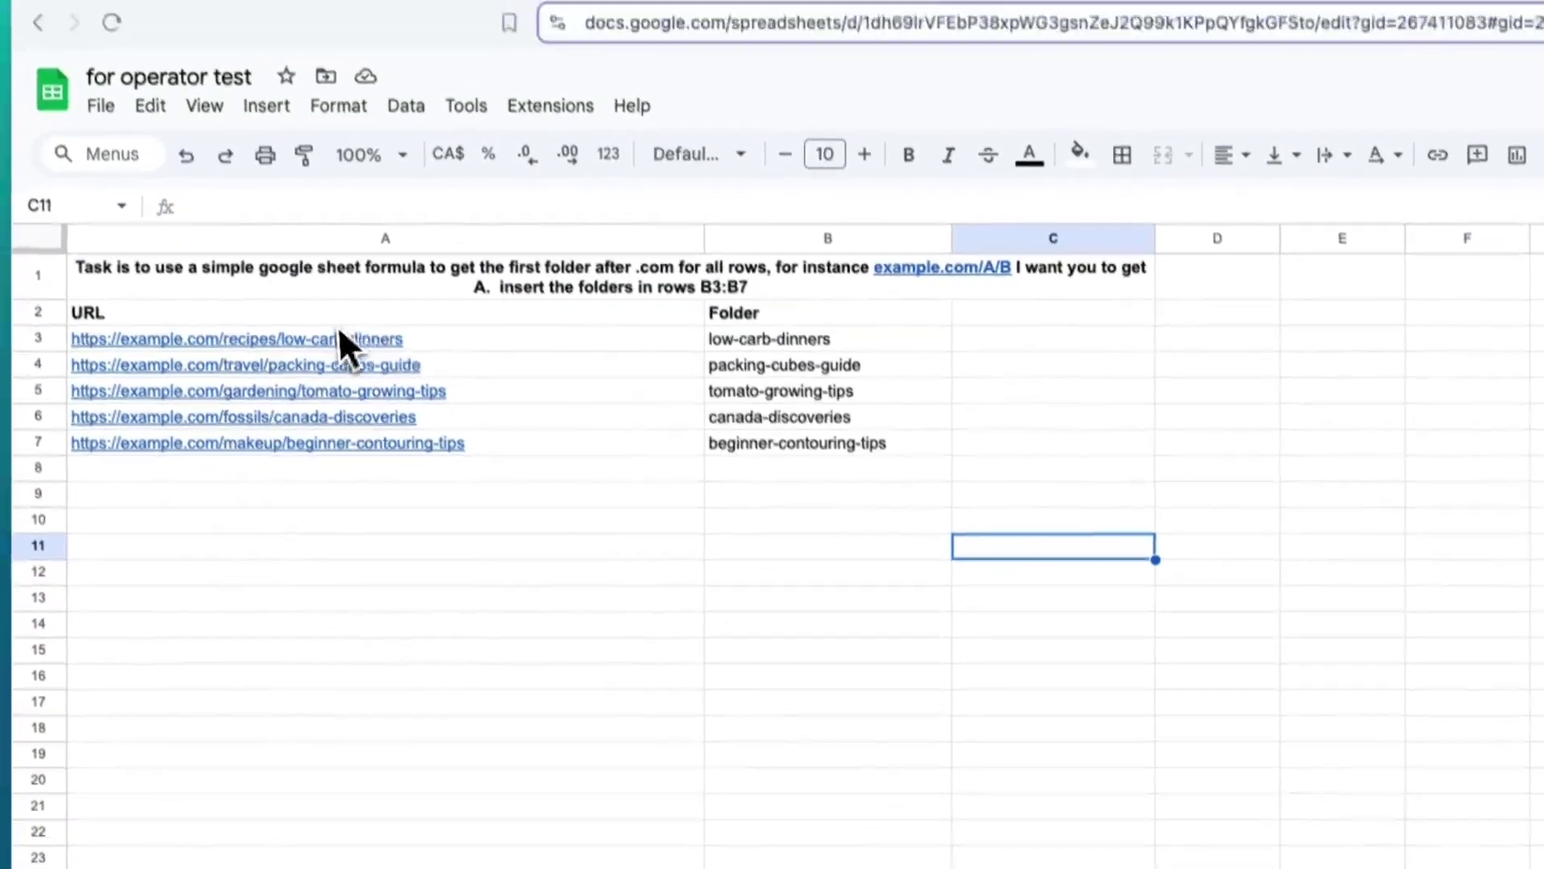
mouse_move(640, 233)
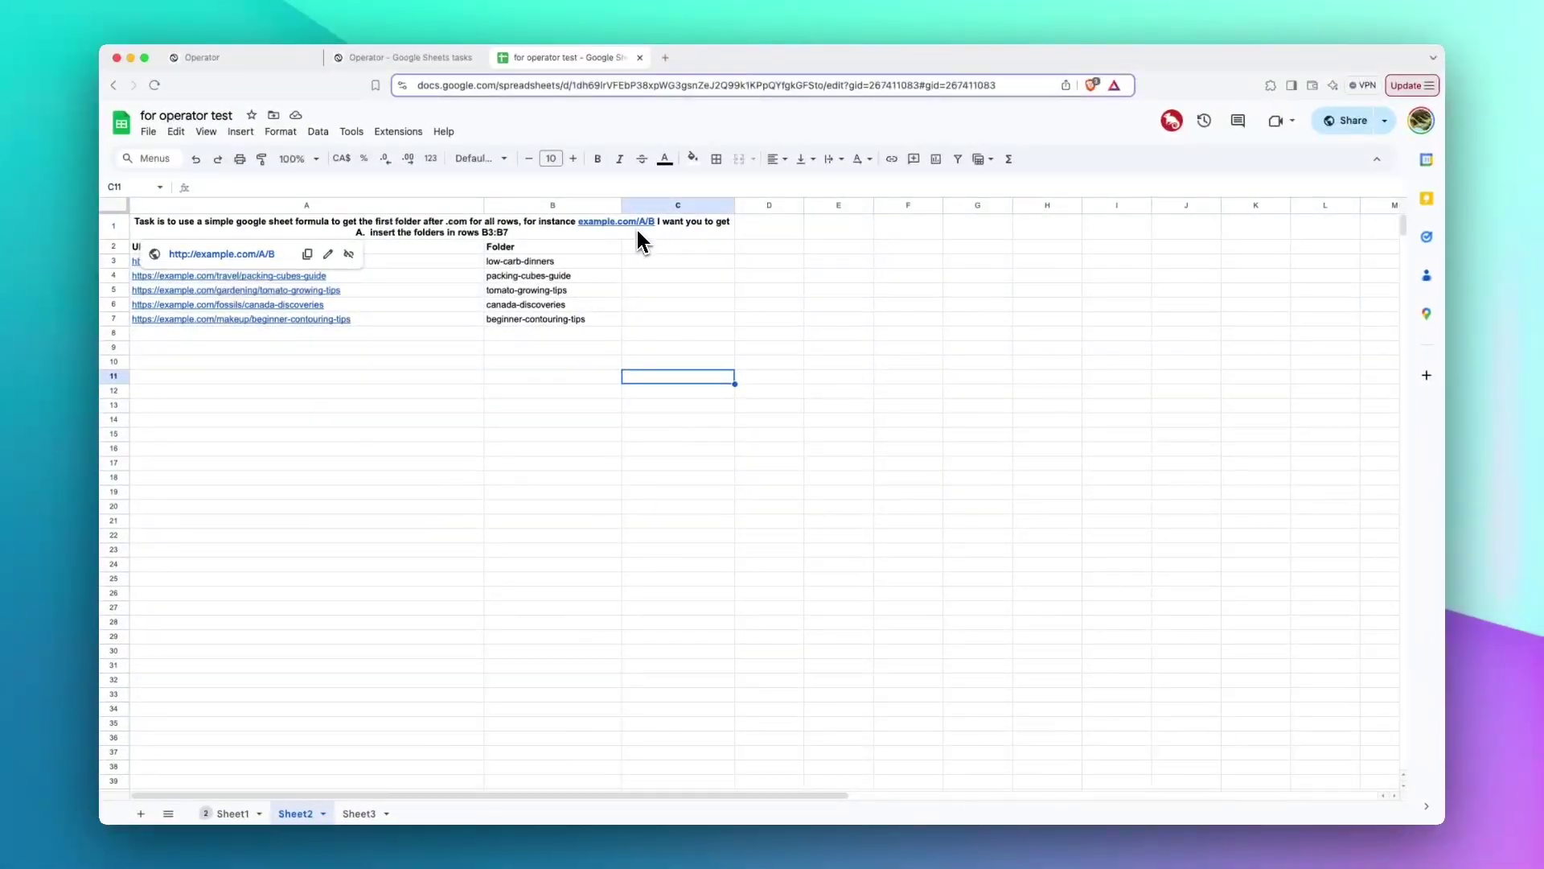
- Read Operator's completion report and examine the flagged rows 6 to 8 and the anomaly summary on Sheet3
click(423, 61)
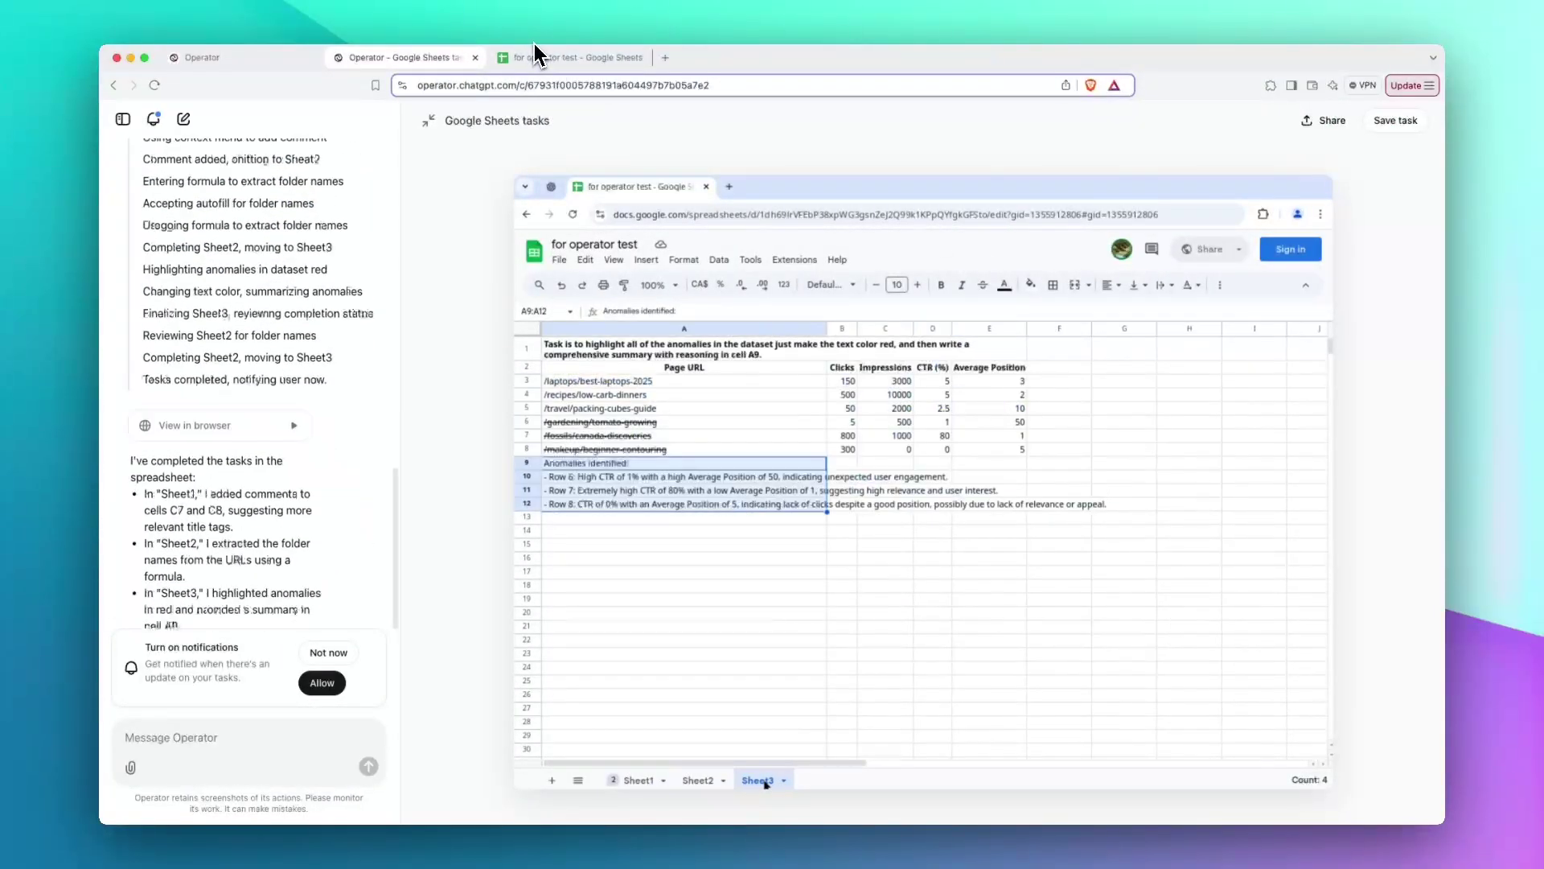
click(538, 55)
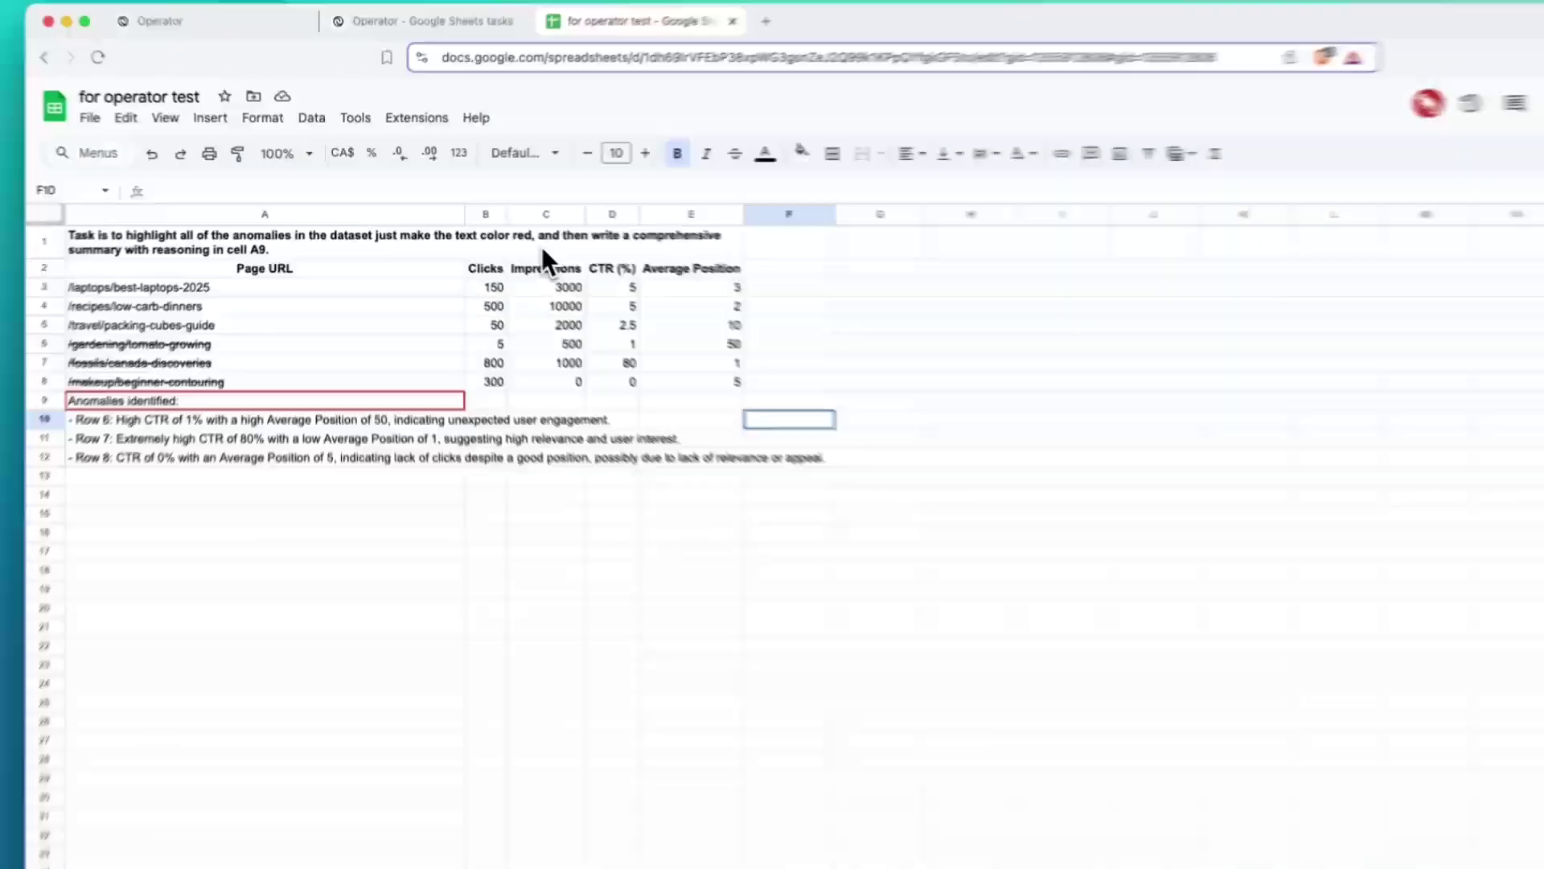
click(266, 513)
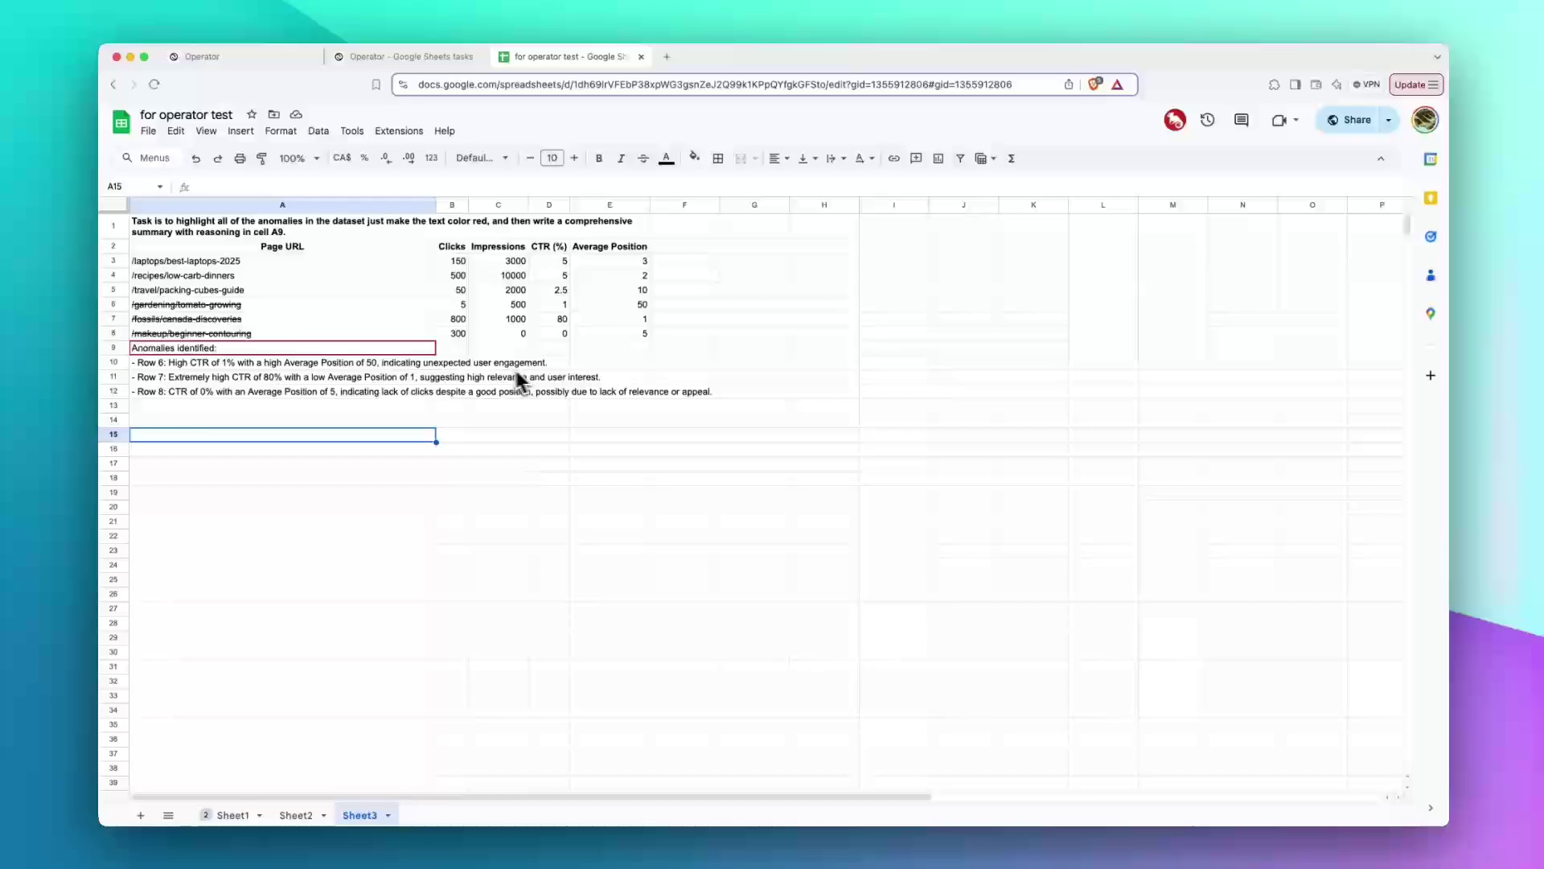
drag(549, 318, 624, 318)
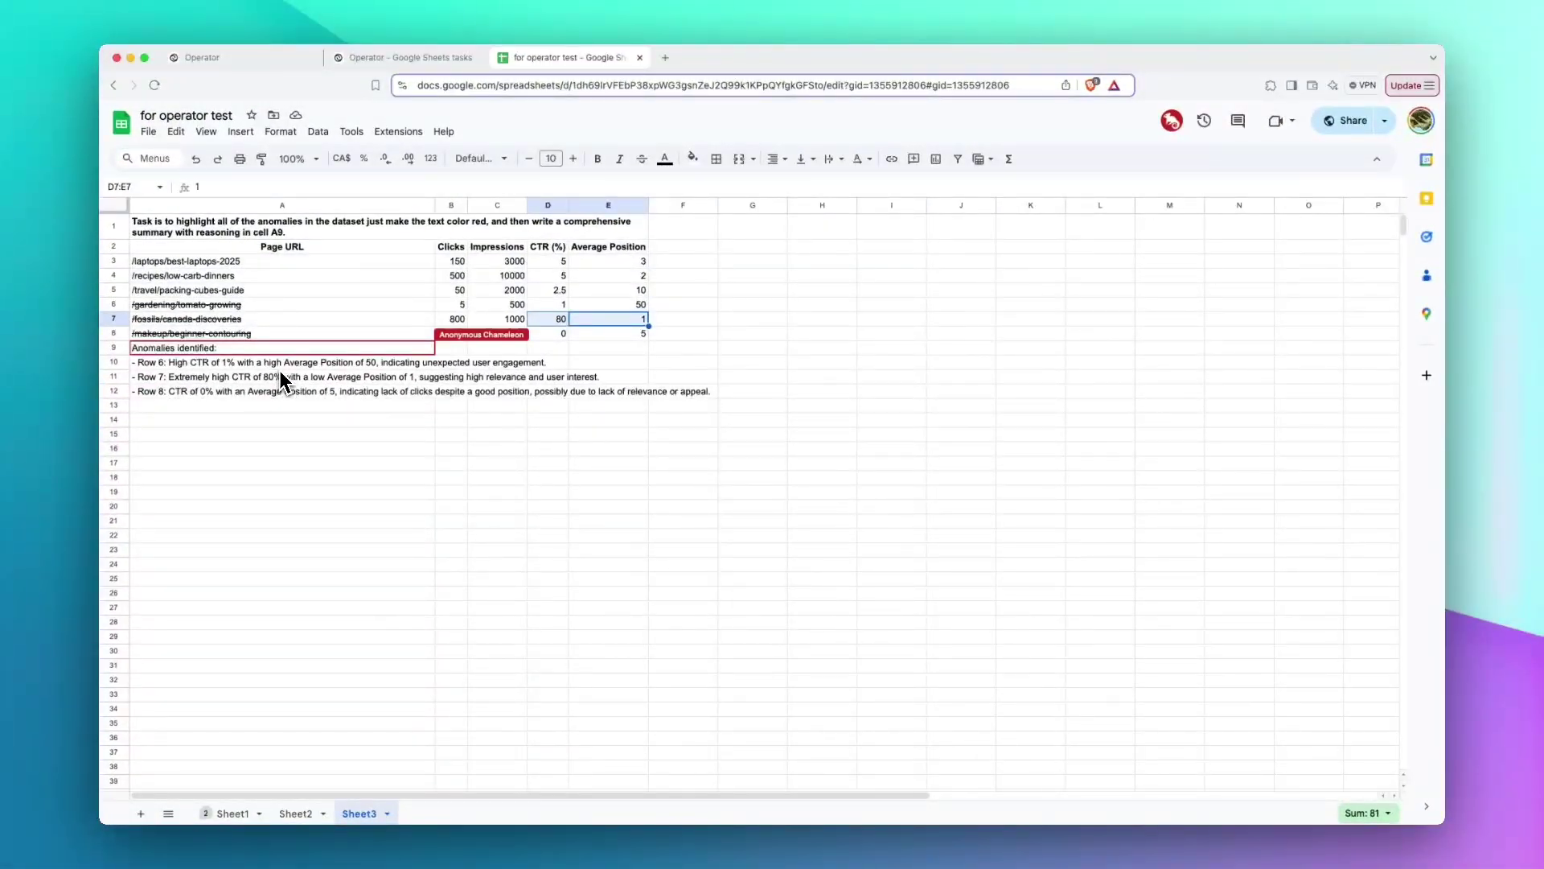
drag(457, 304, 628, 340)
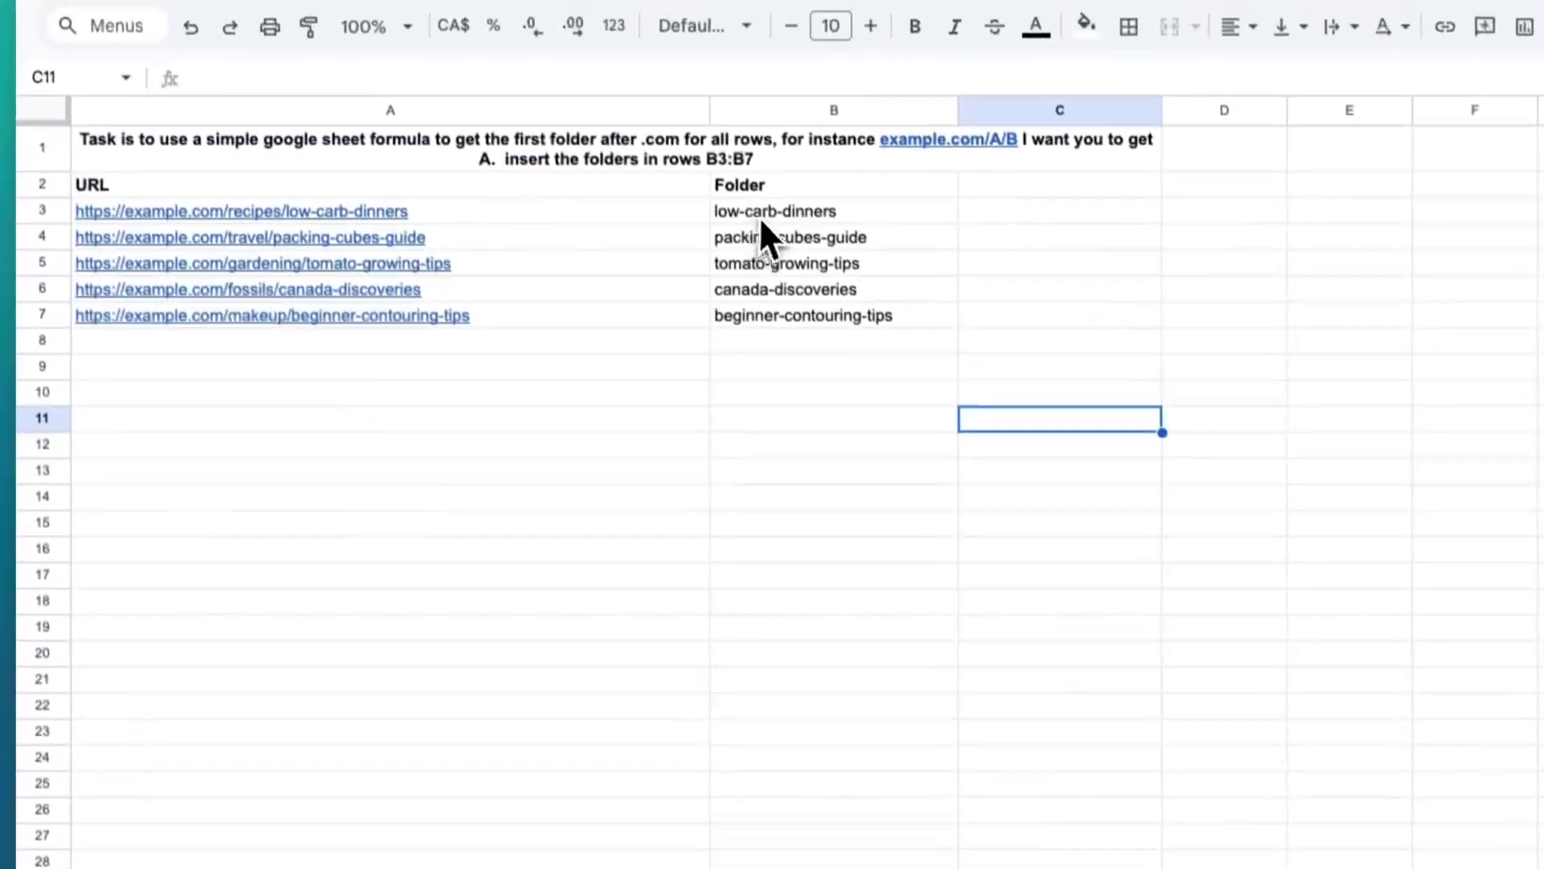
- Inspect the formula behind Sheet2's Folder column next to the URLs in column A
drag(793, 211, 786, 311)
shift+click(548, 331)
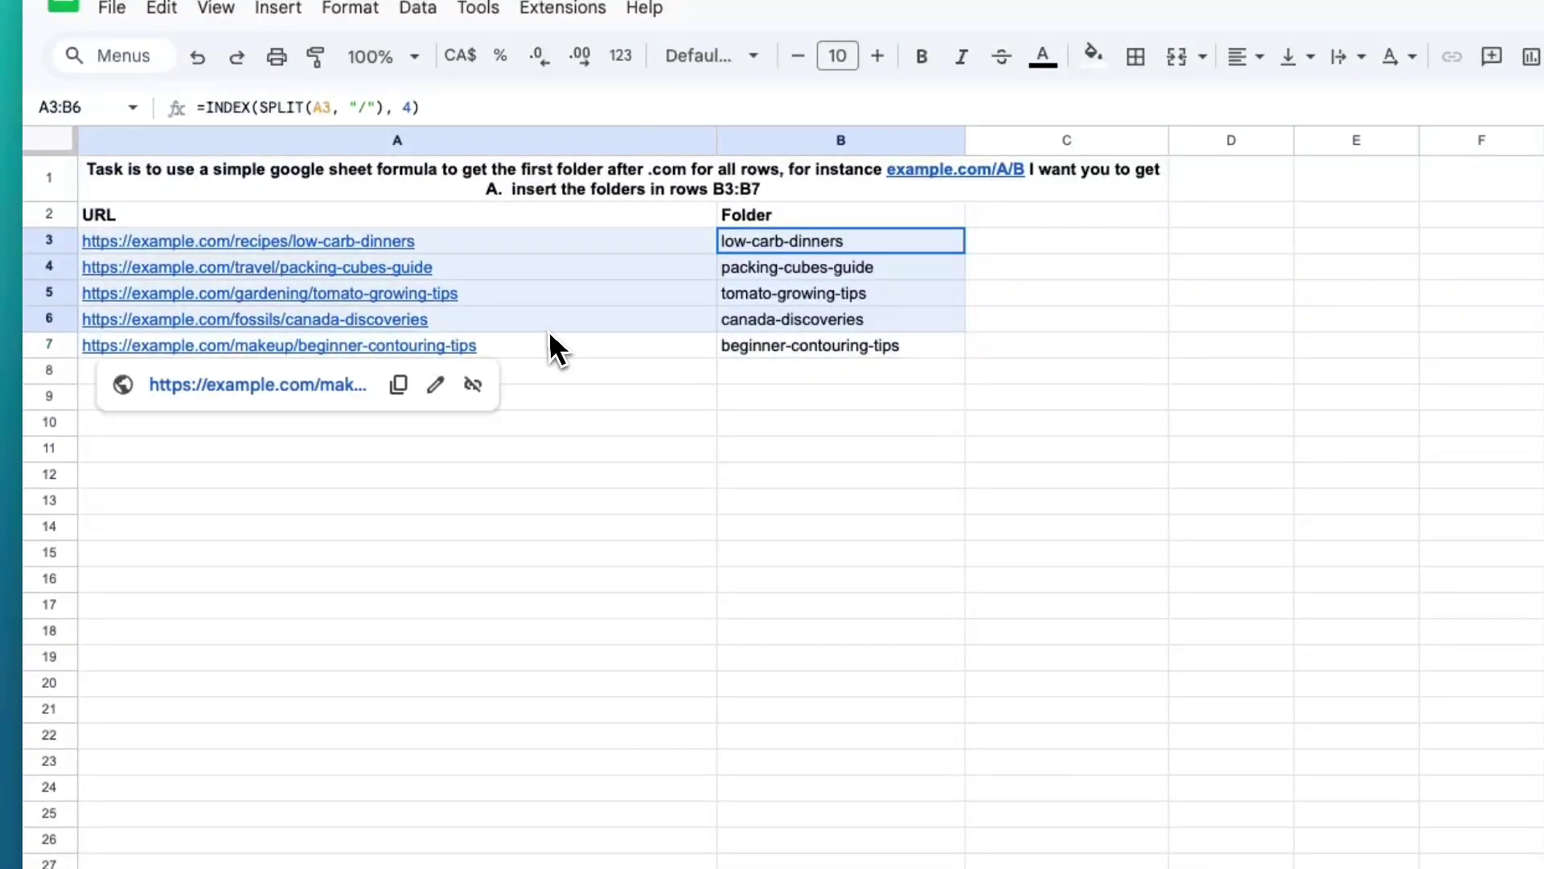
shift+click(534, 346)
click(608, 455)
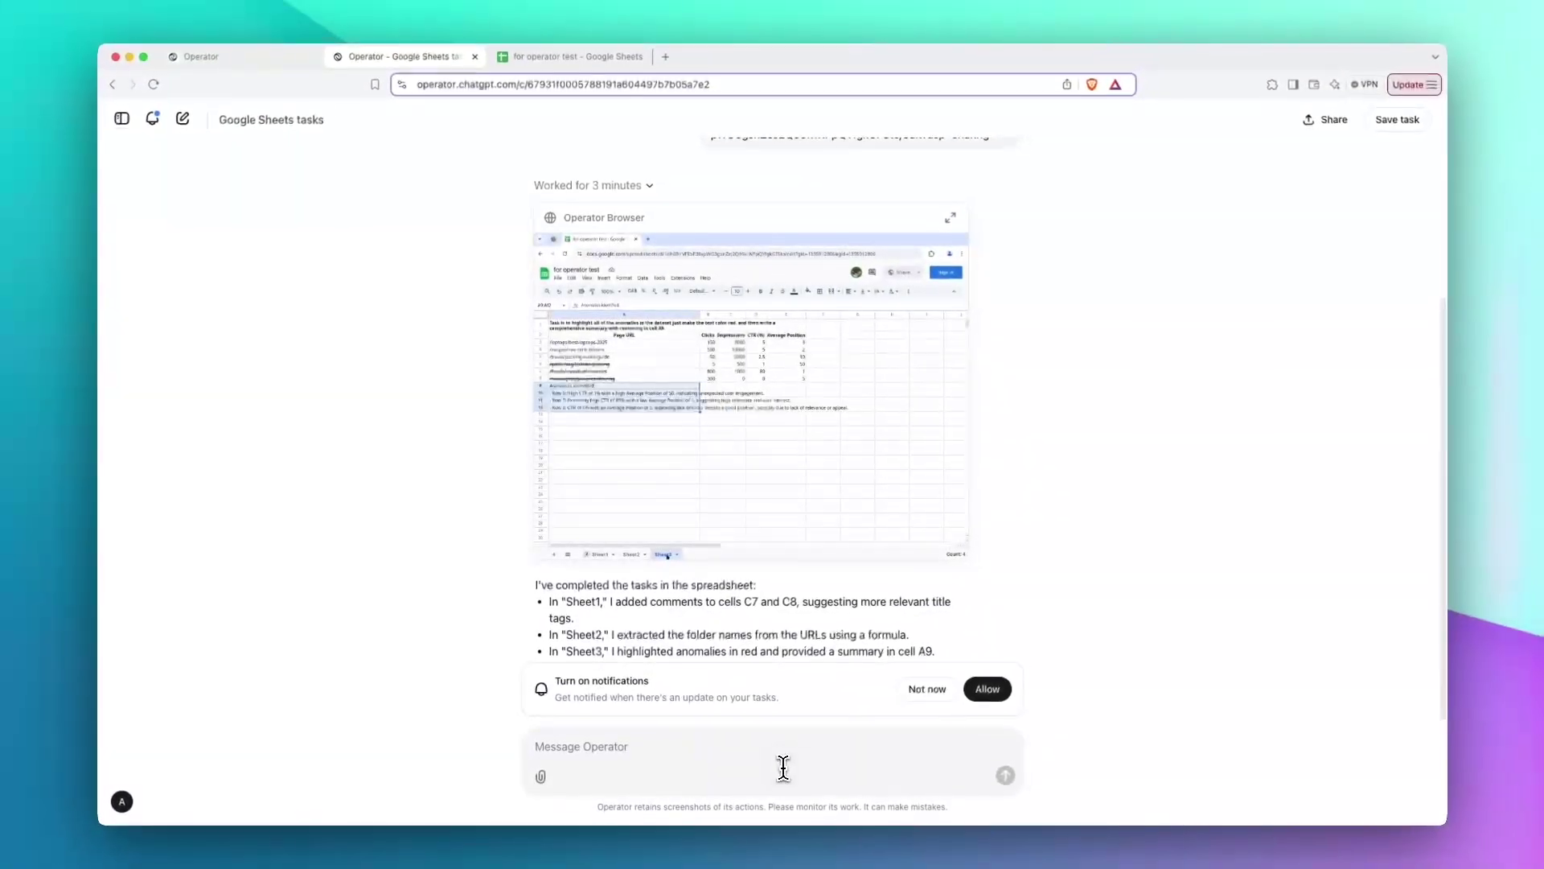
- Write to Operator that on sheet 2 it gave the folder low-carb-dinners but the wanted folder is recipes
click(173, 804)
text(ok sheet 2, you)
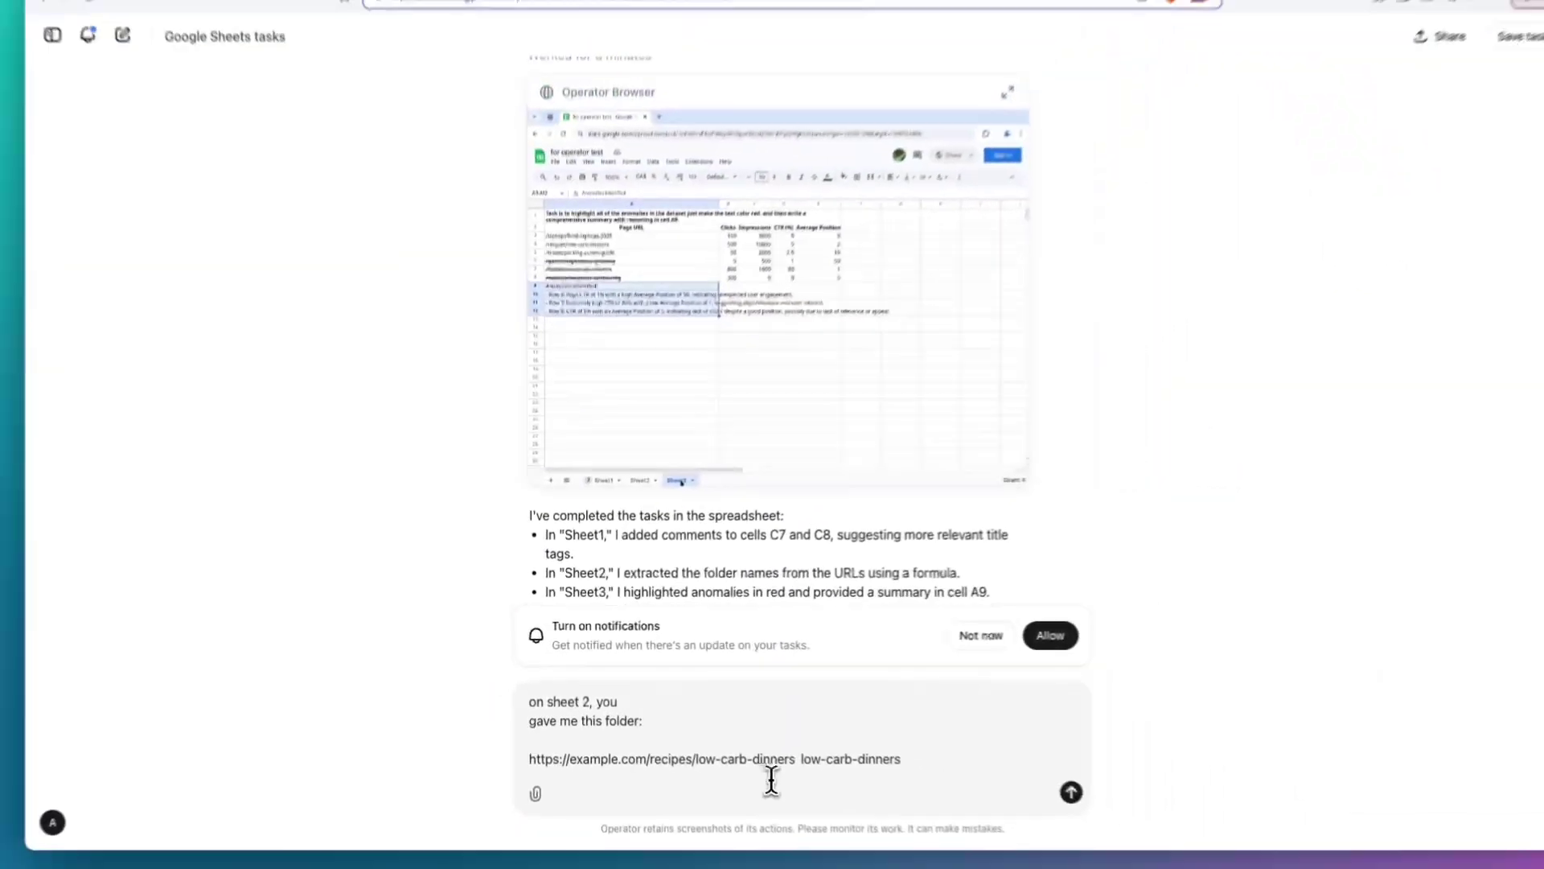
text(low-carb-dinners)
key(Return)
text(but I want this folder:)
key(Return)
text(recipes)
key(Return)
text(from the url:)
click(784, 724)
key(Return)
key(Return)
text(please redo it)
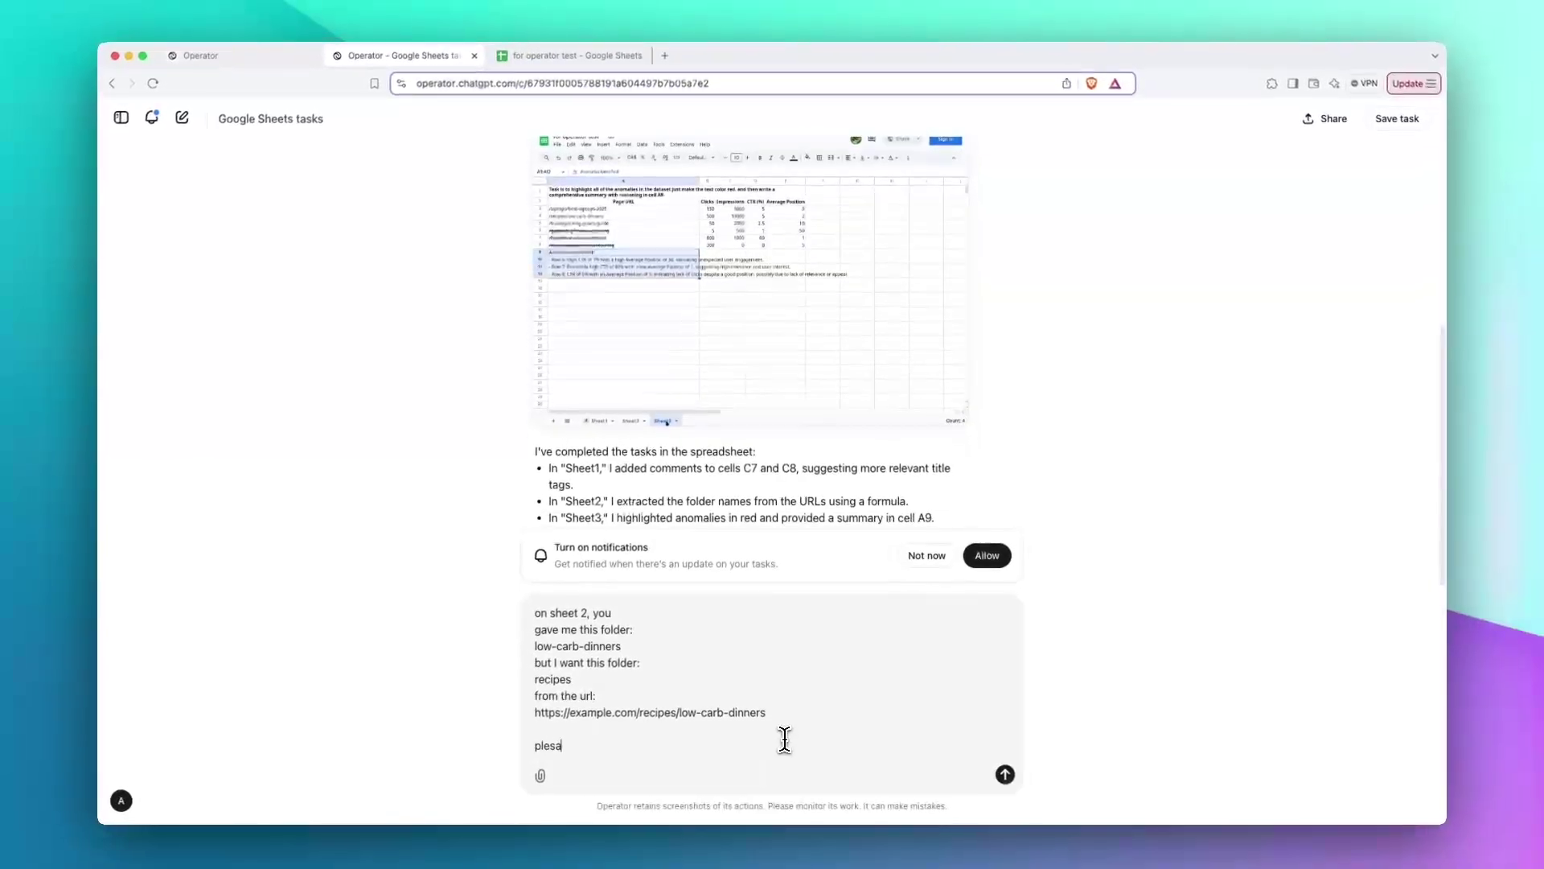
key(Return)
key(Return)
text(and then)
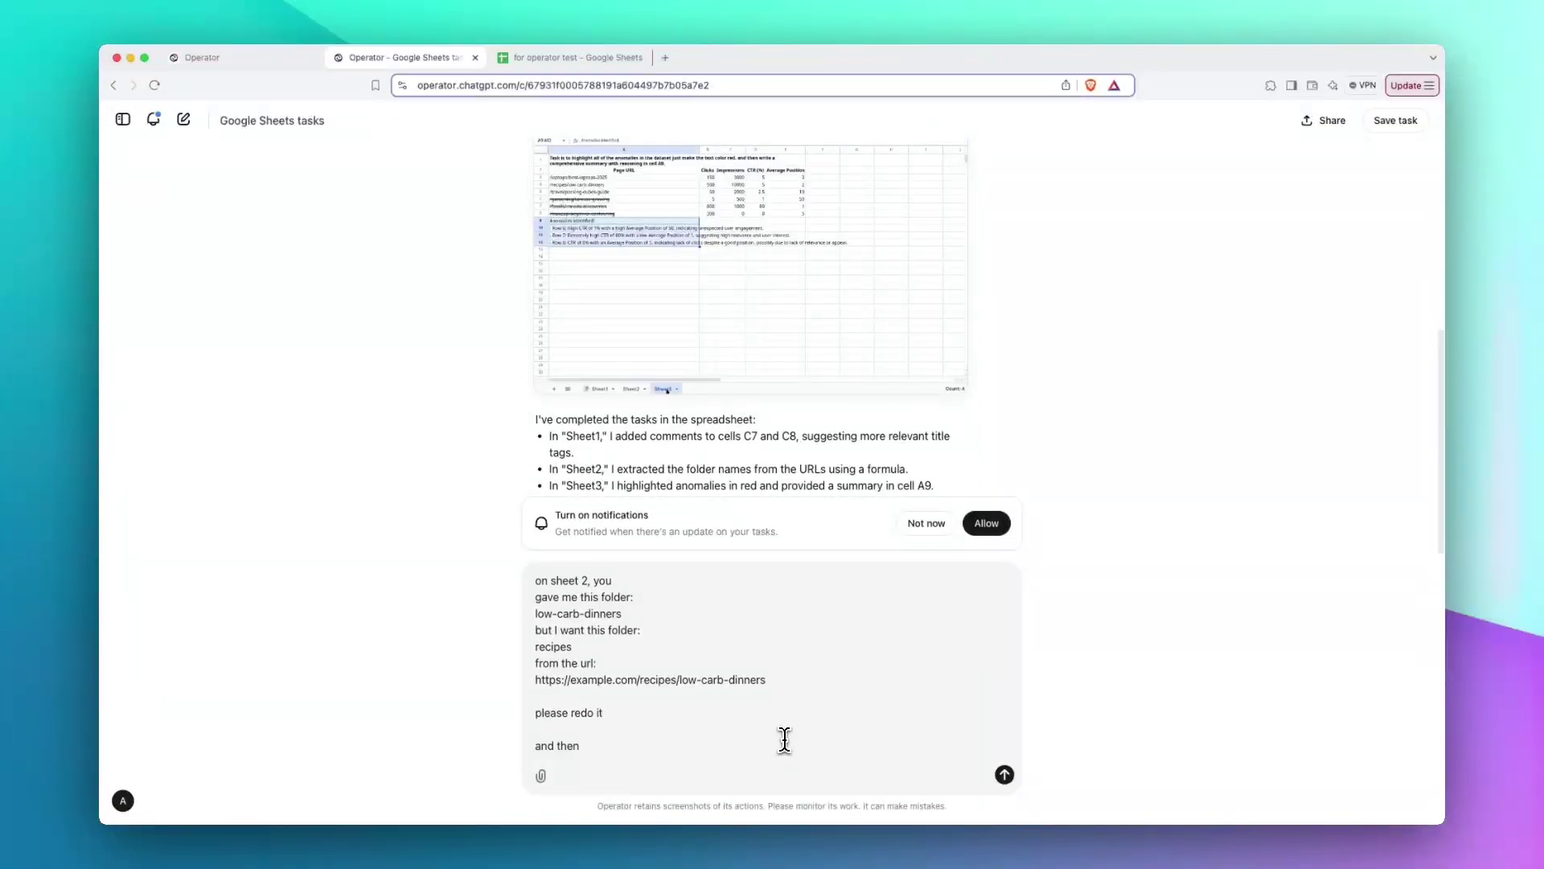
key(BackSpace)
key(BackSpace)
key(BackSpace)
key(BackSpace)
key(BackSpace)
key(BackSpace)
key(BackSpace)
key(BackSpace)
- Finish the message with "only work on sheet 2" and send it to Operator
text(only work on sheet 2)
key(Return)
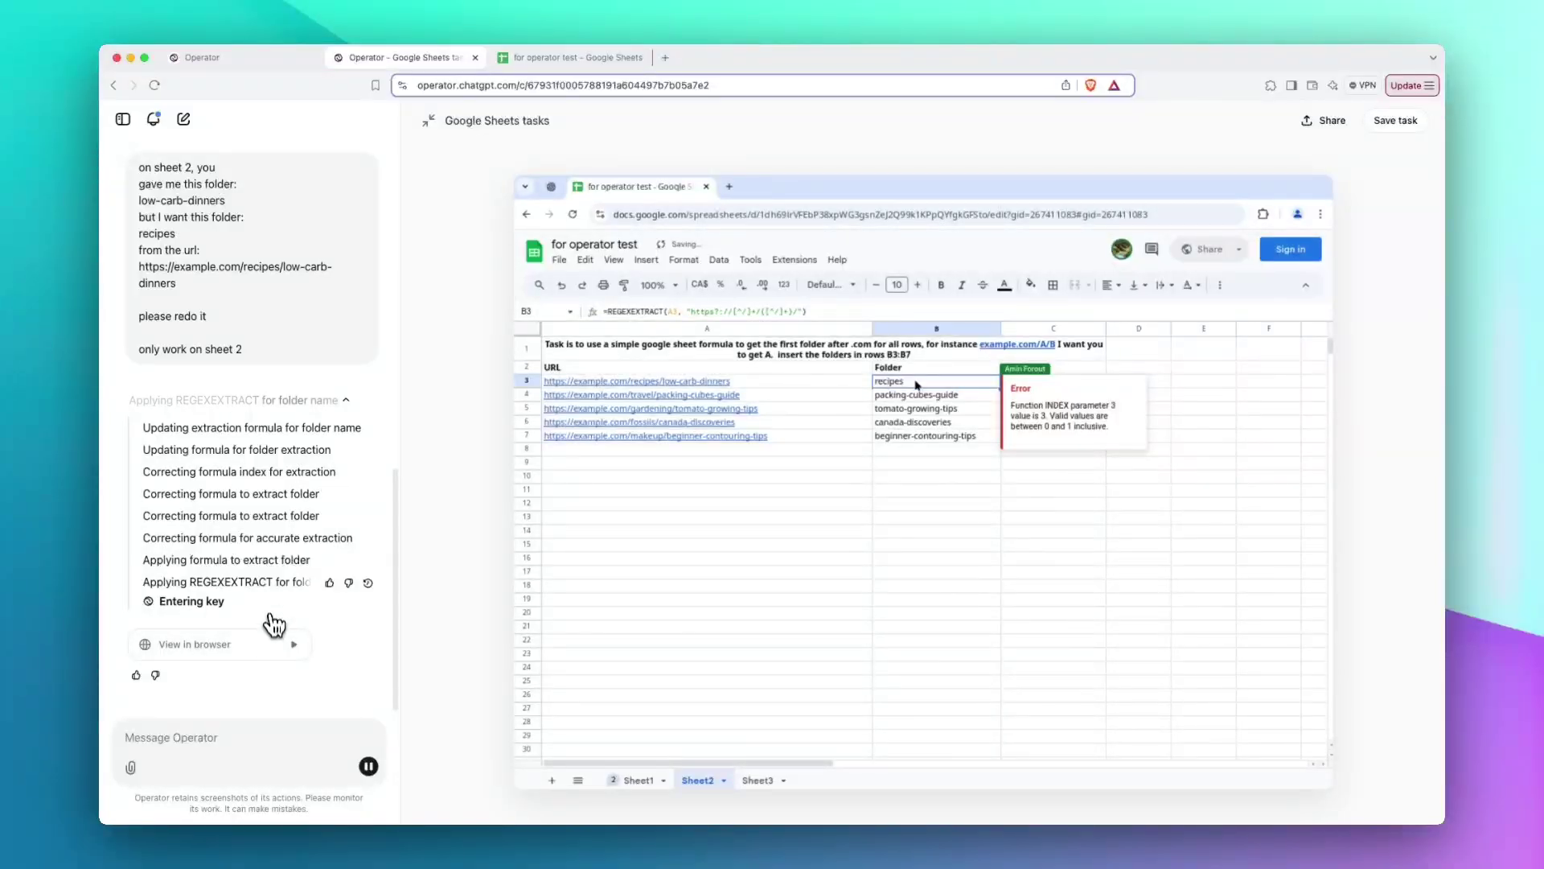
- Check the redone folder extraction in Sheet2 of the Google Sheets file, selecting cell B3 to inspect its formula
mouse_move(734, 417)
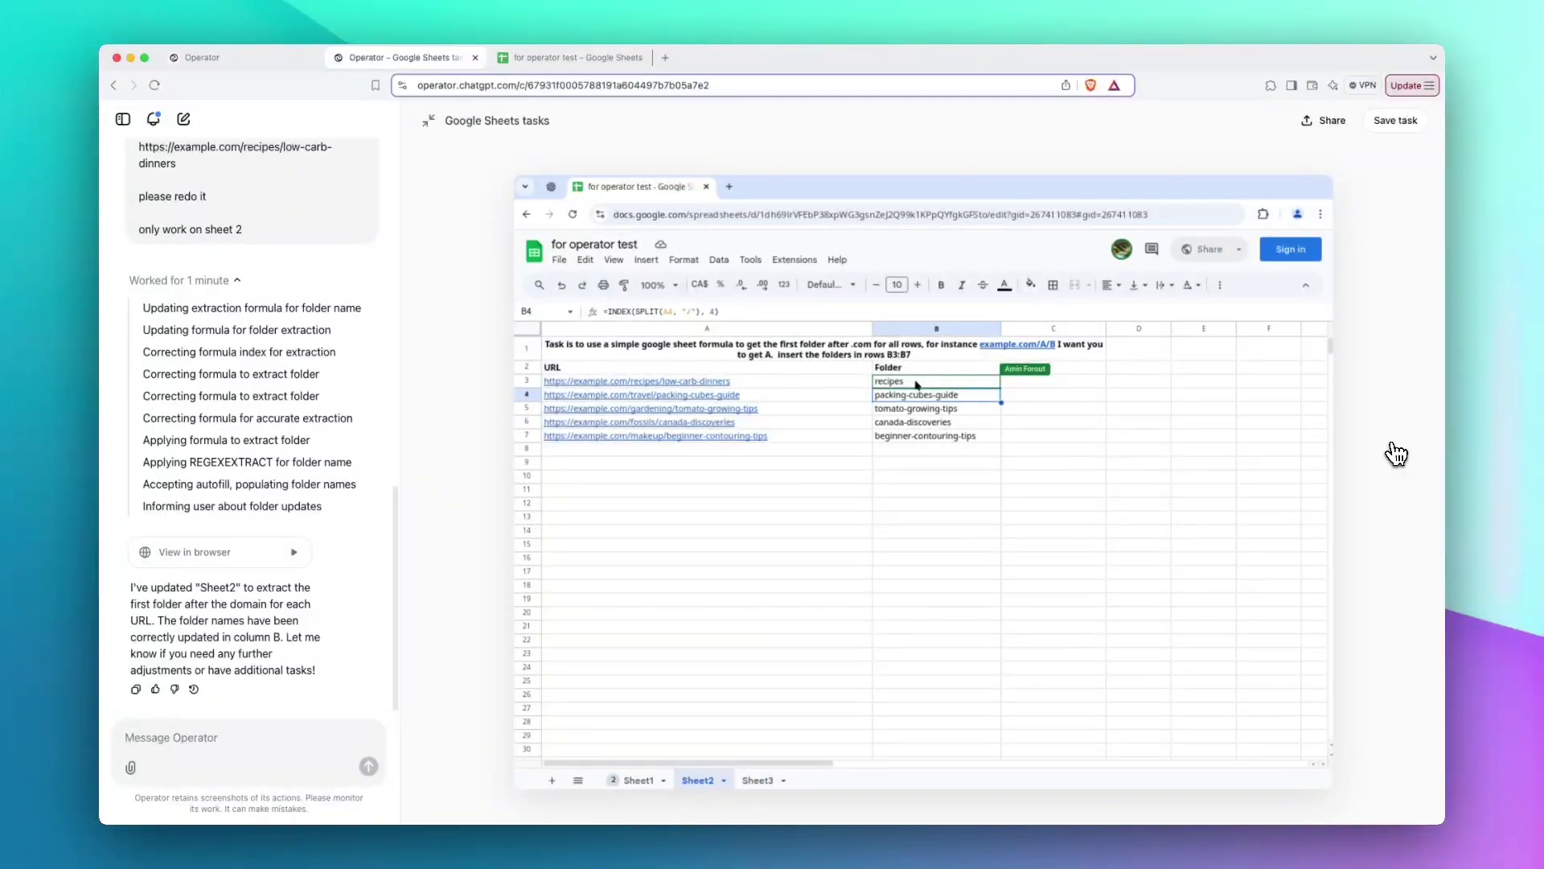
click(578, 57)
click(796, 438)
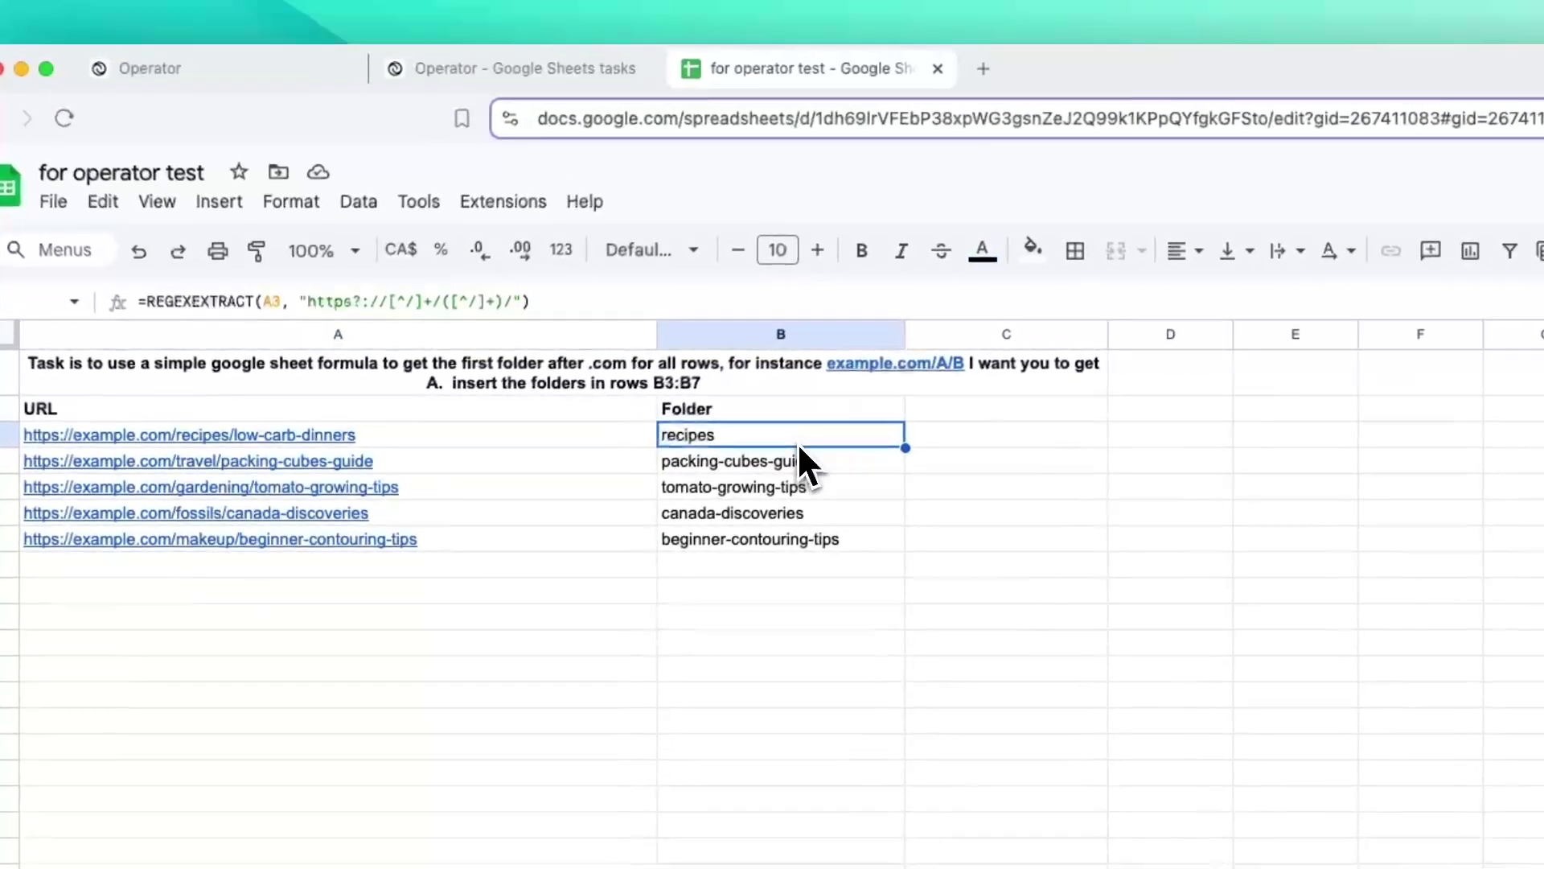
- Send Operator the message "you did it only for cell b3, drag it down to ccell b7" and collapse its browser view
click(511, 69)
click(327, 769)
text(you did it only fo)
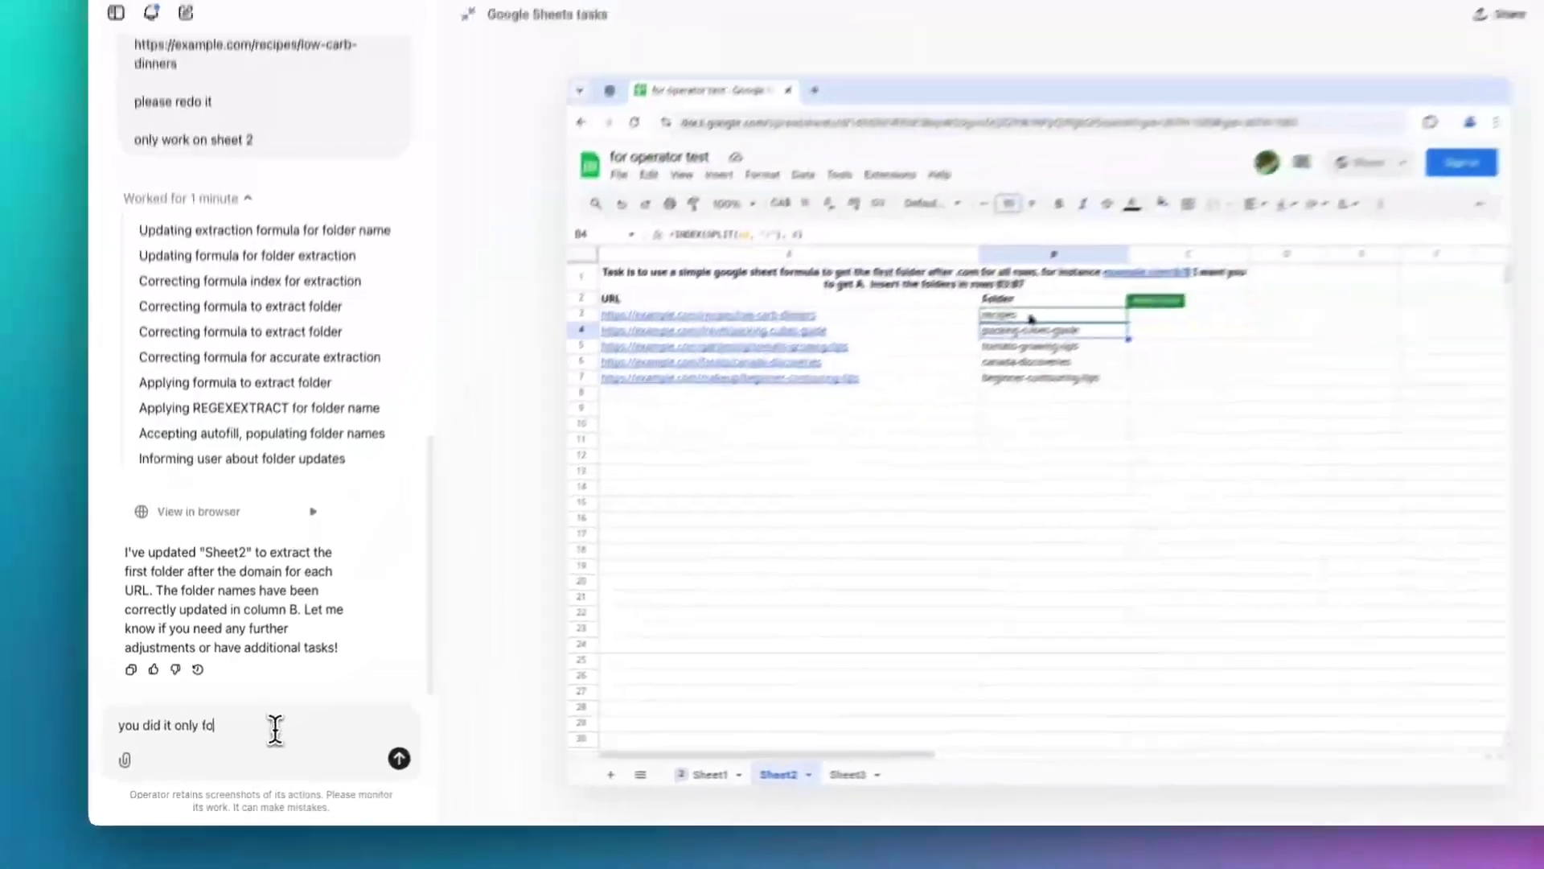
text(r cell b3, drag it)
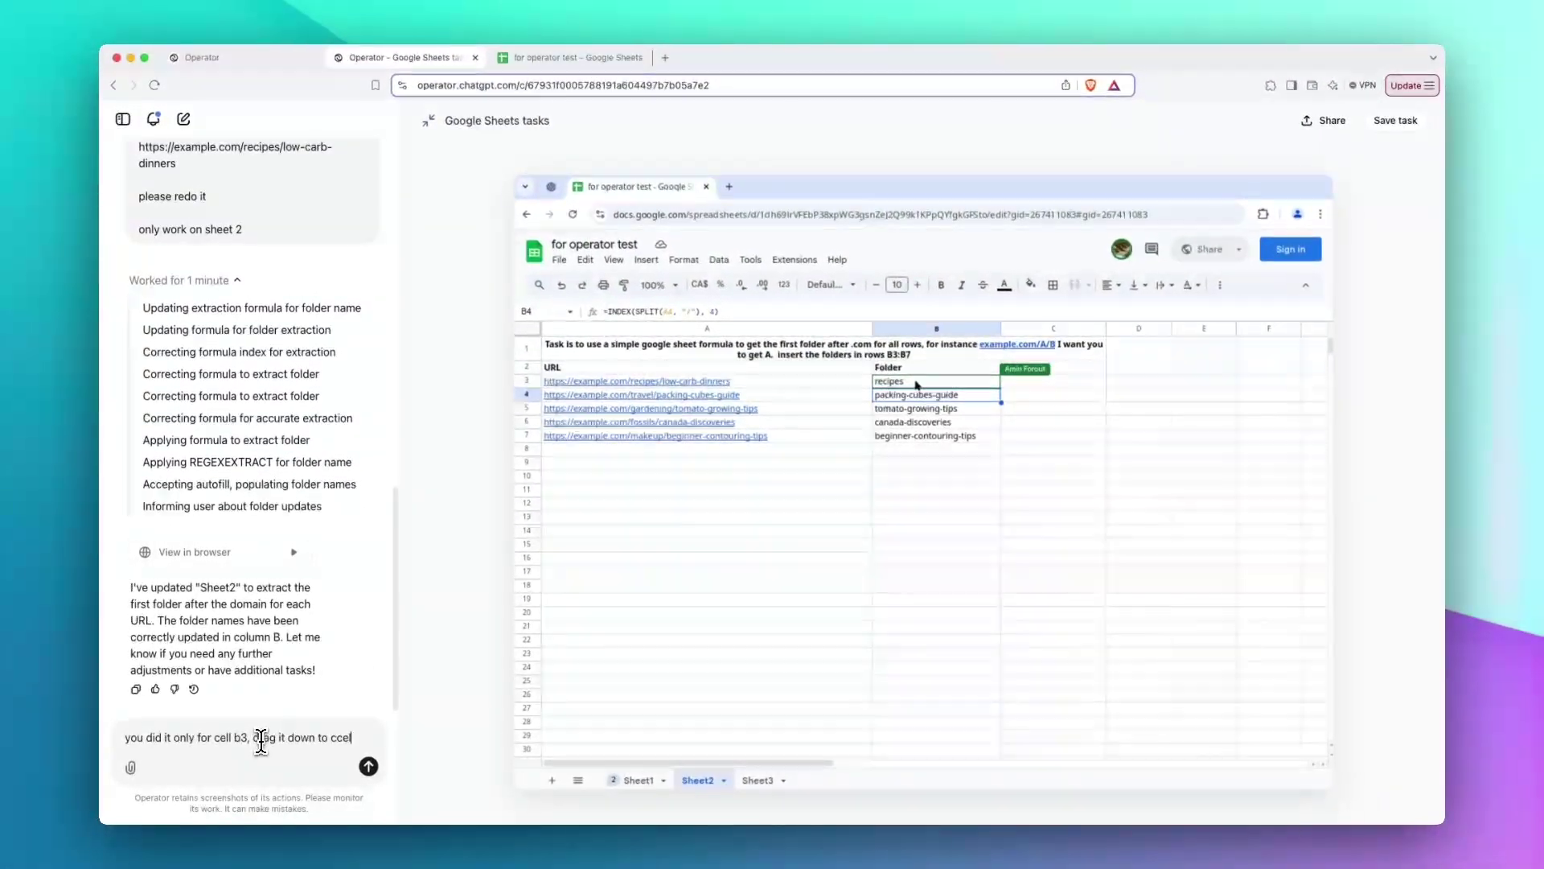
text(l b7)
key(Return)
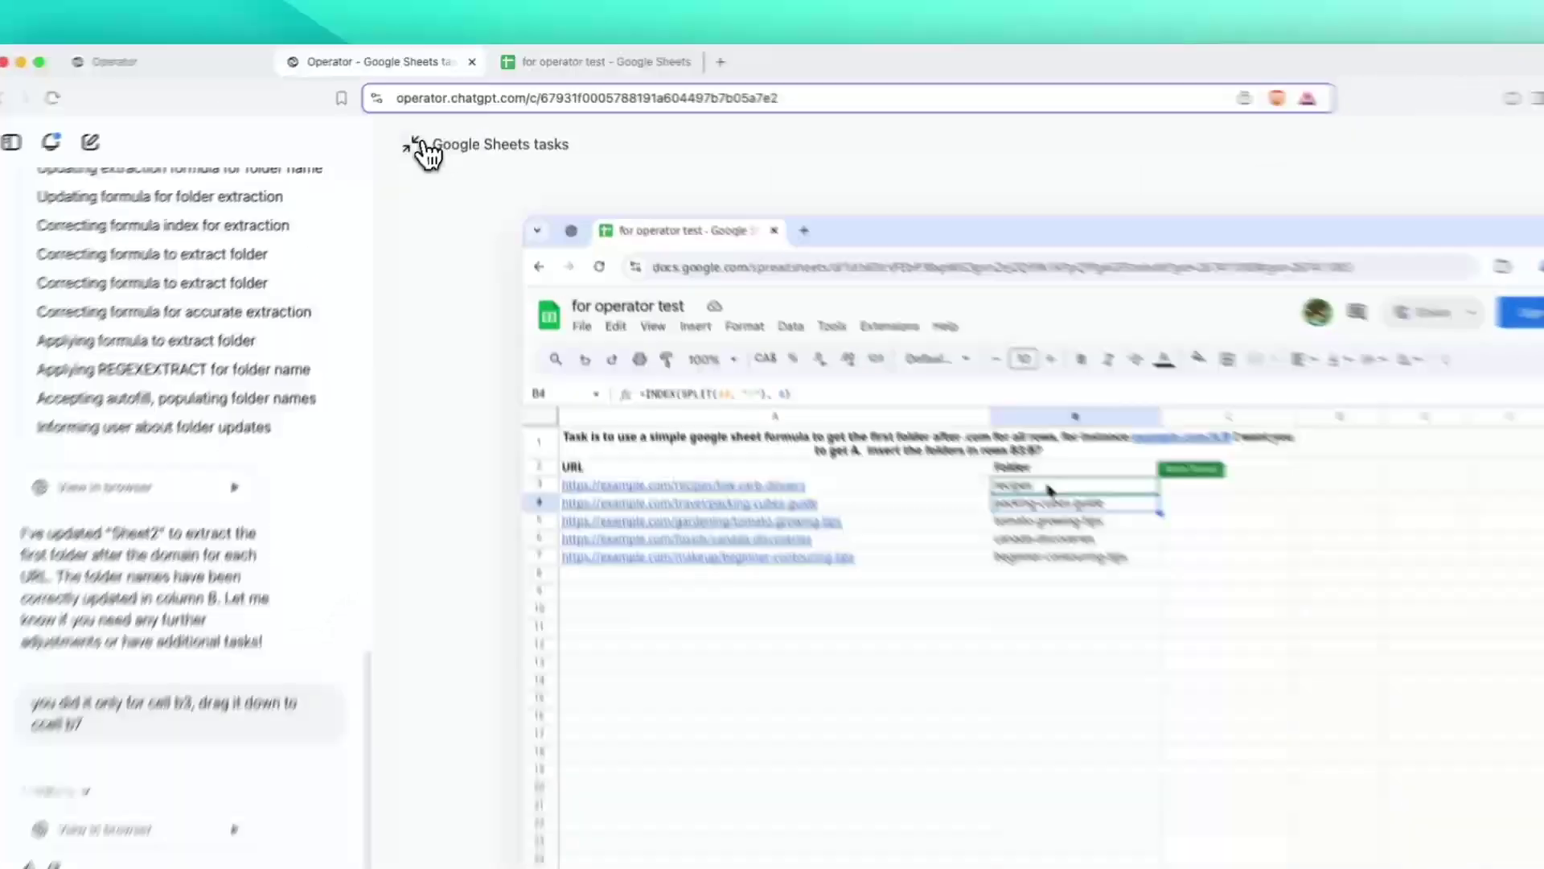
click(429, 120)
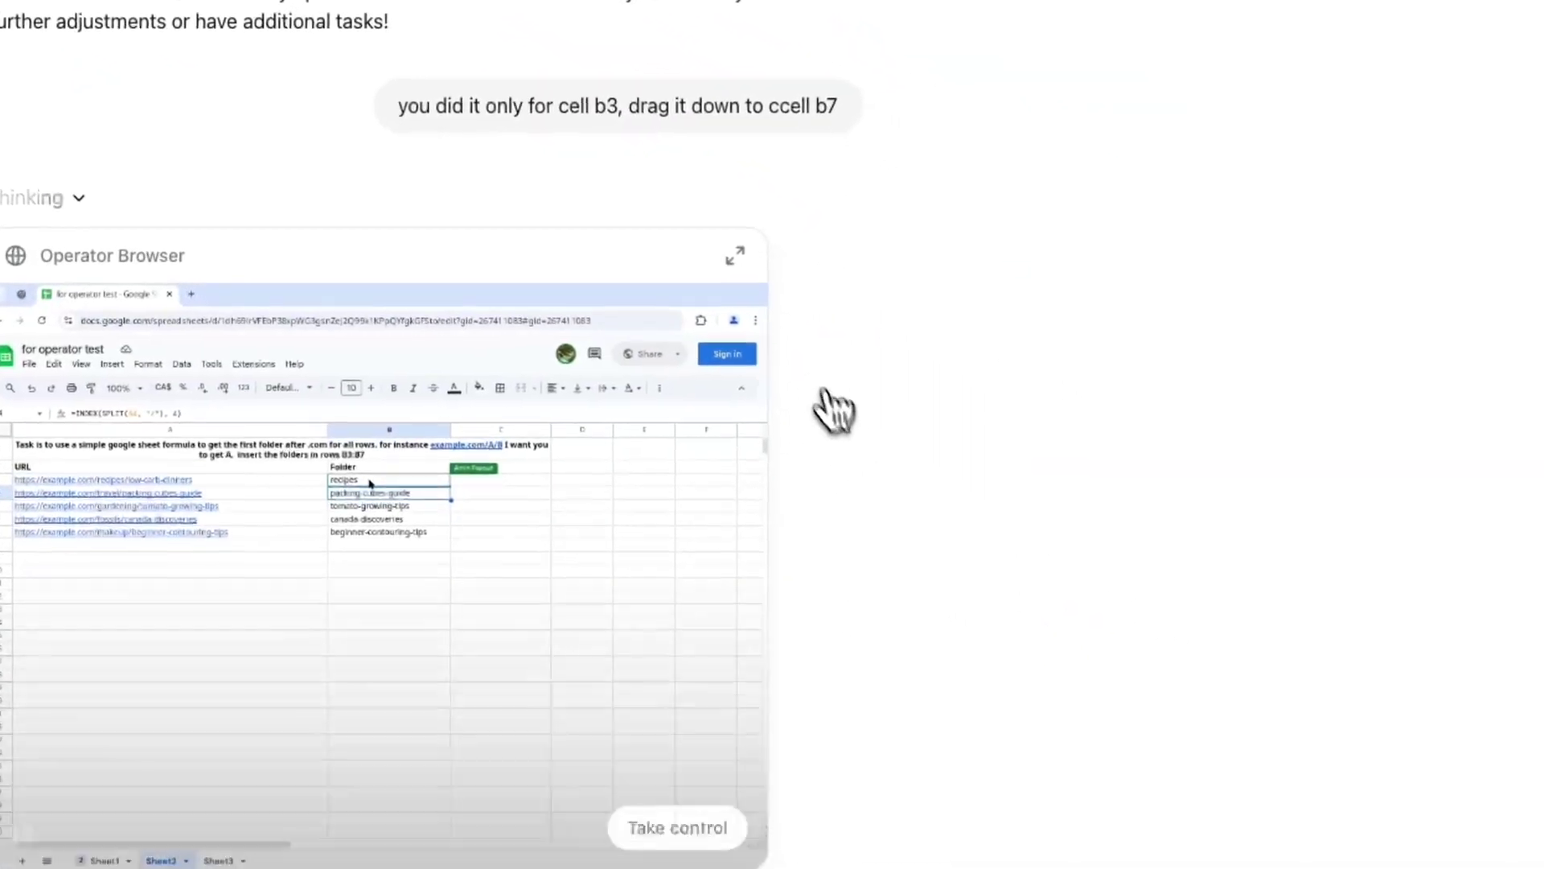
- Try filling B3's folder formula down to B4 in the Google Sheets file, undo the fill and return to Operator
click(1106, 438)
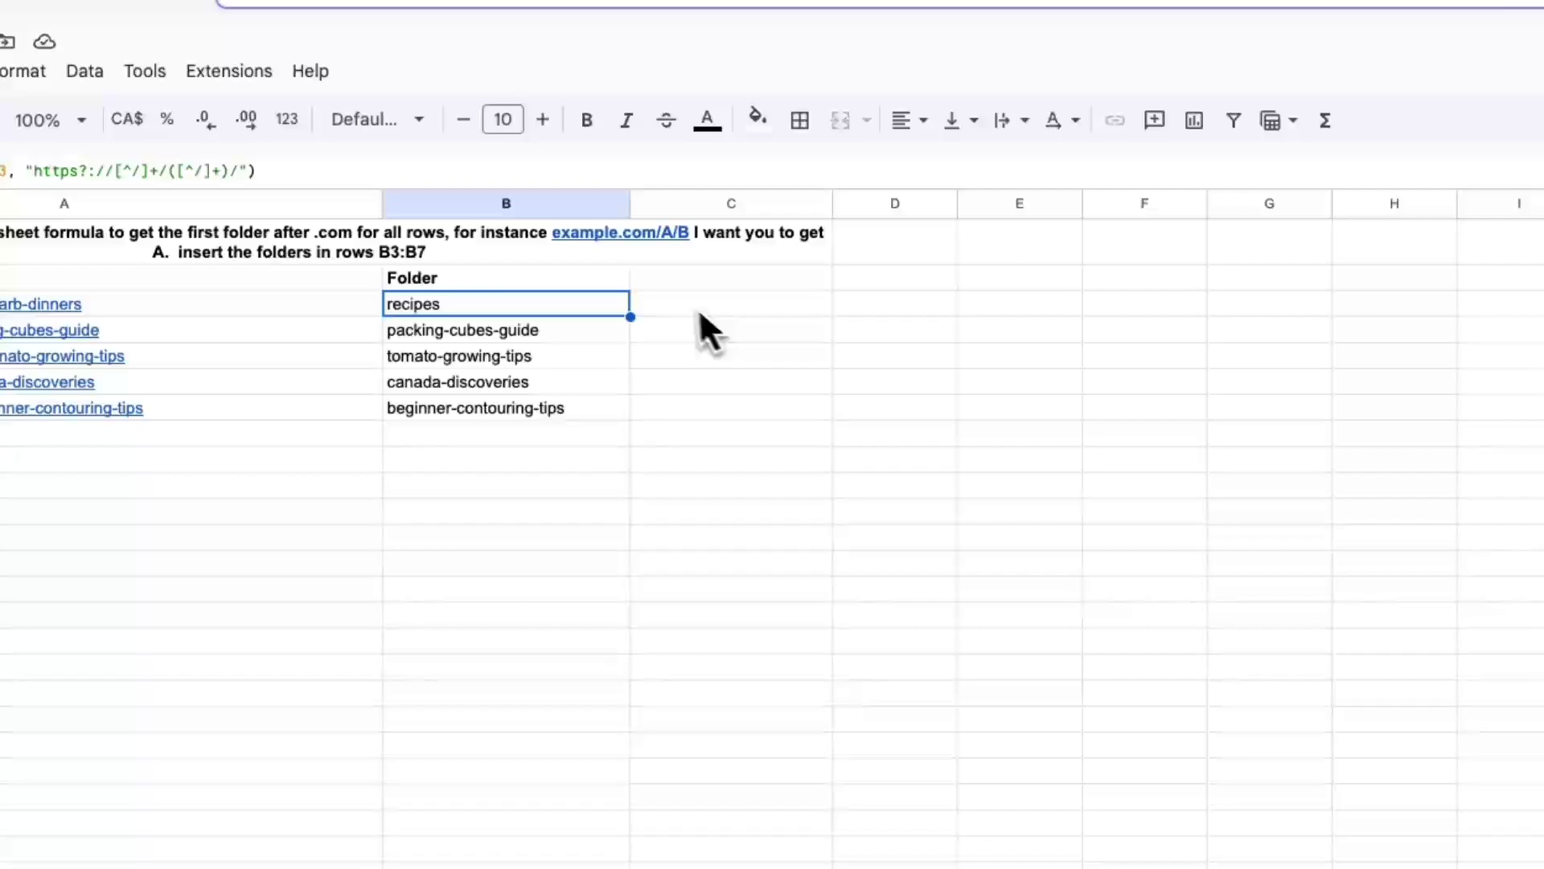
drag(630, 316, 629, 344)
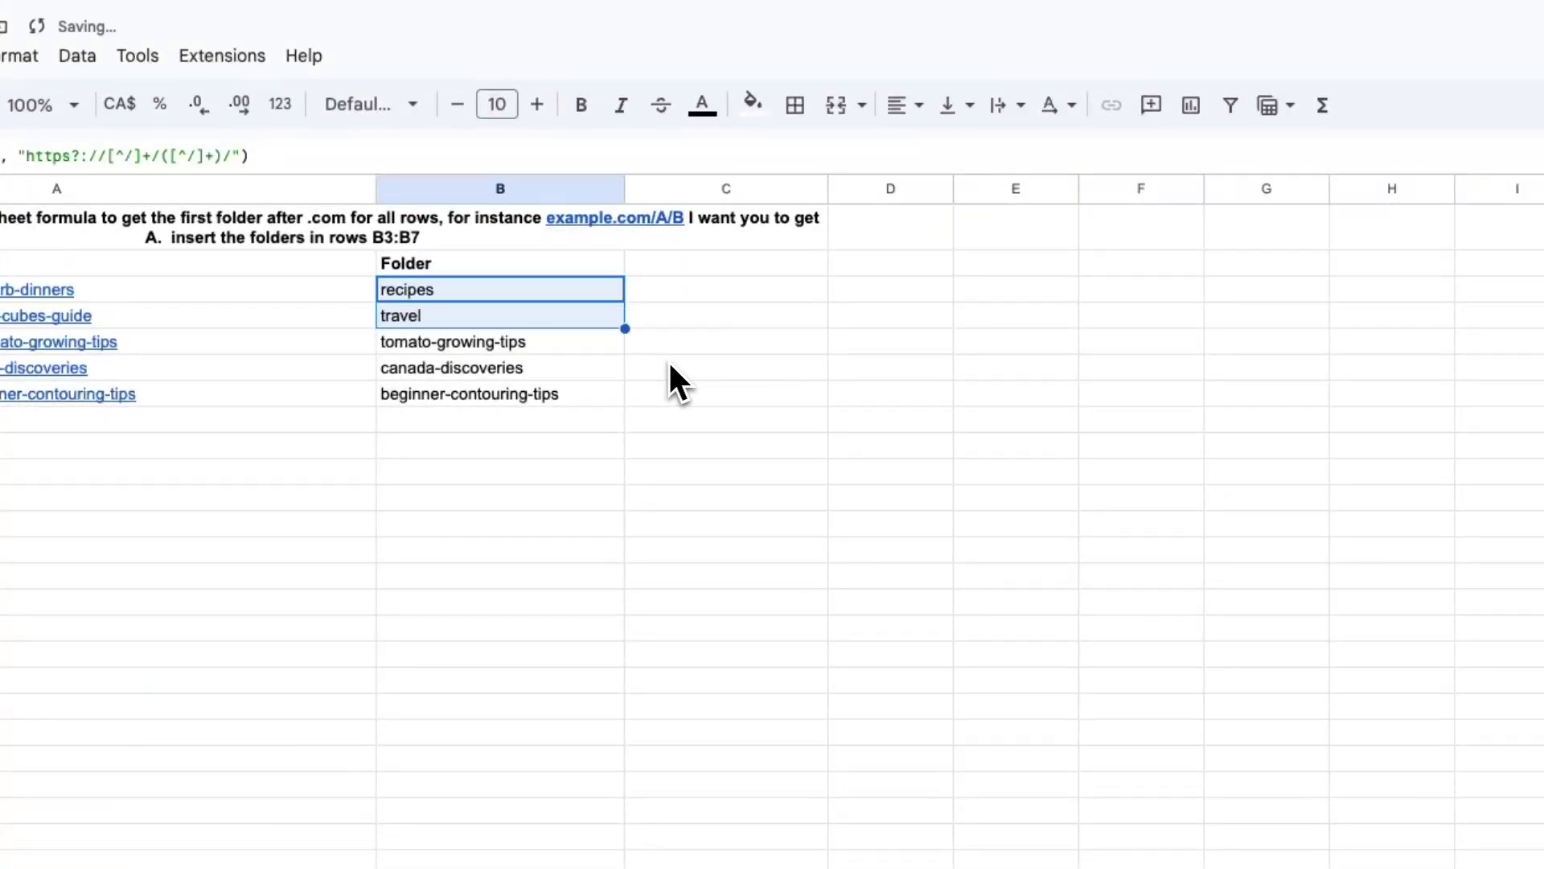
key(ctrl+z)
click(679, 574)
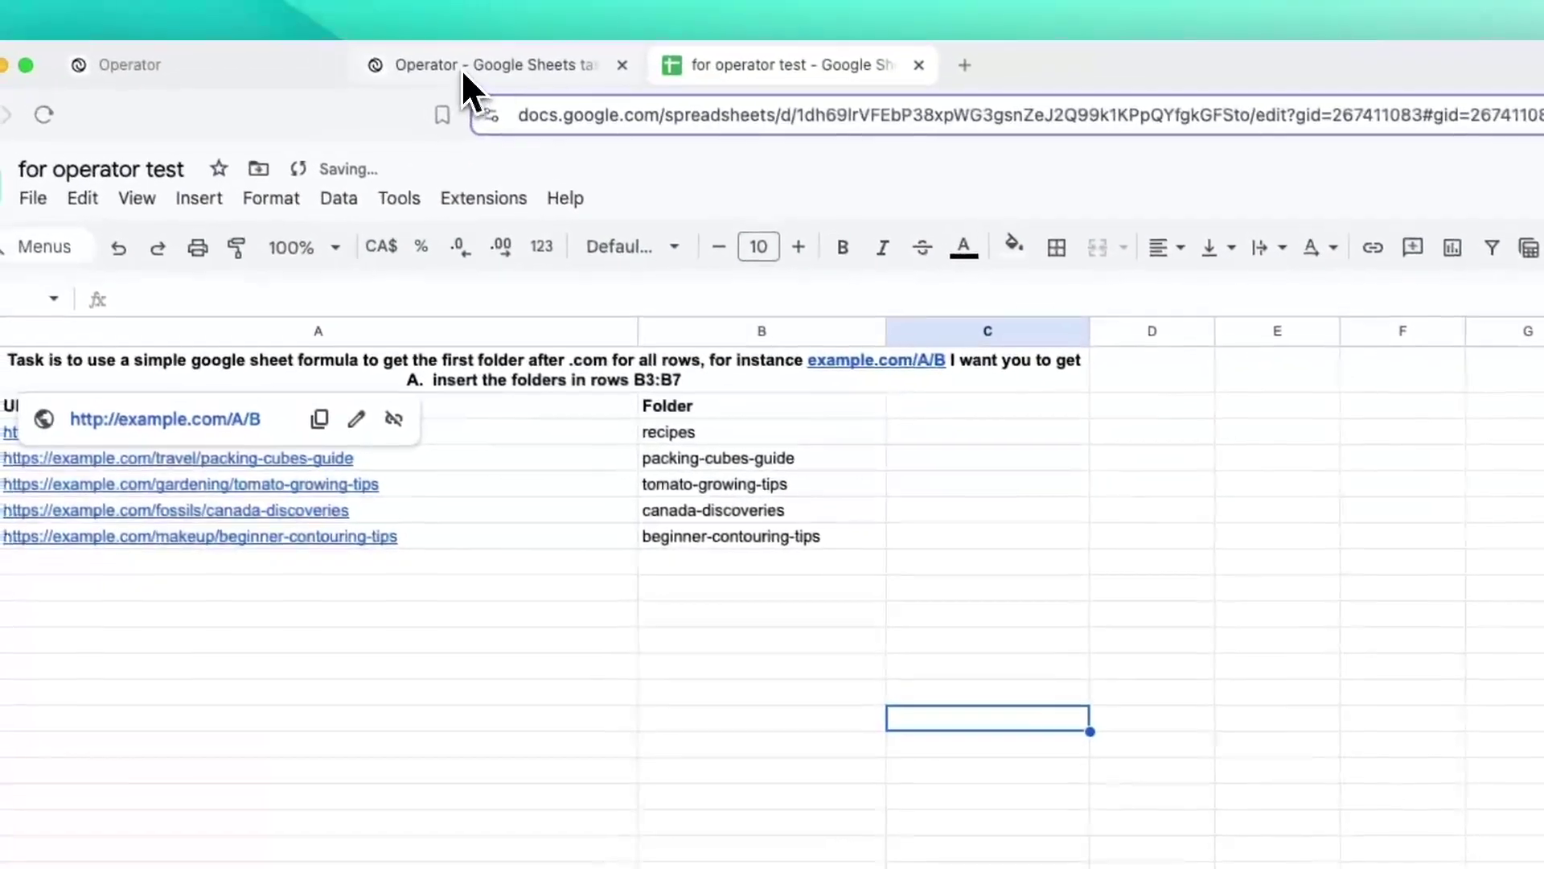
click(465, 70)
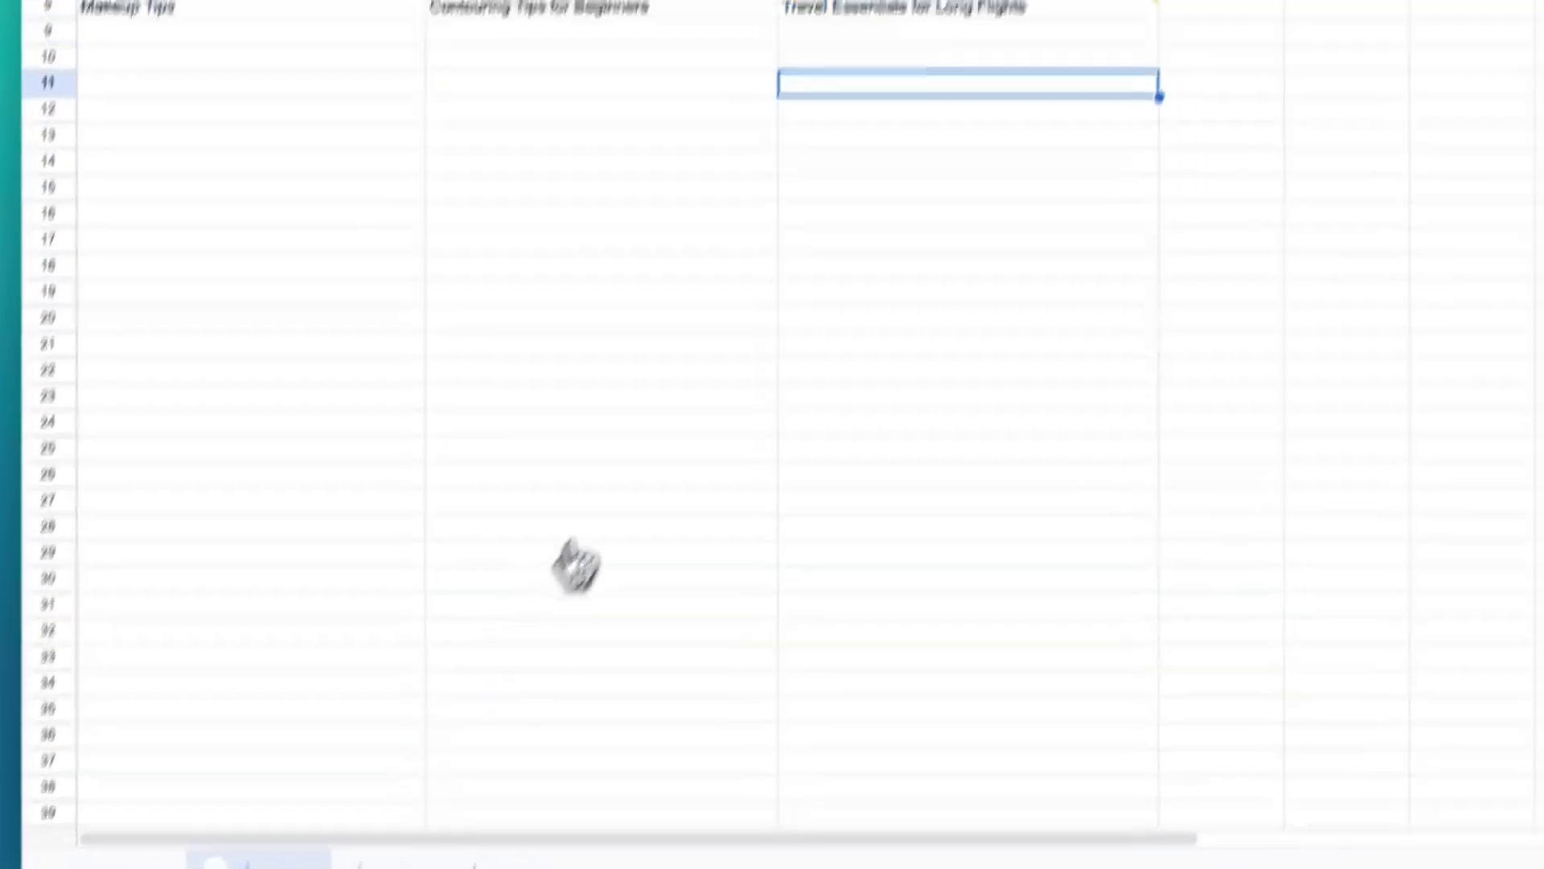
- Read the comments on the Dinosaur Fossils and Makeup Tips title tags in C7 and C8 of Sheet1
mouse_move(804, 325)
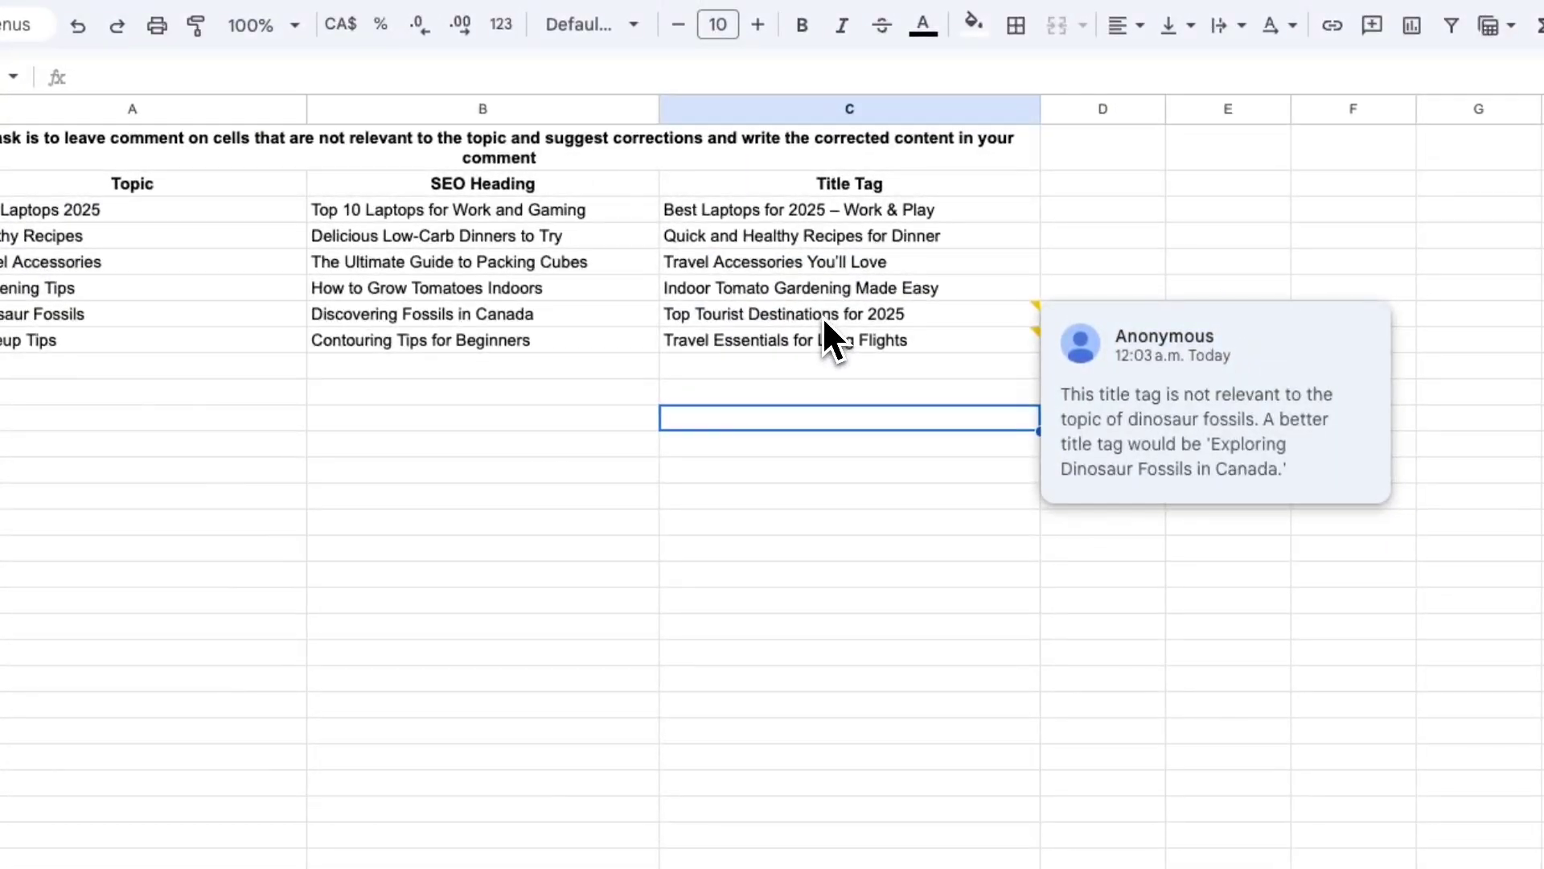
drag(672, 310, 751, 341)
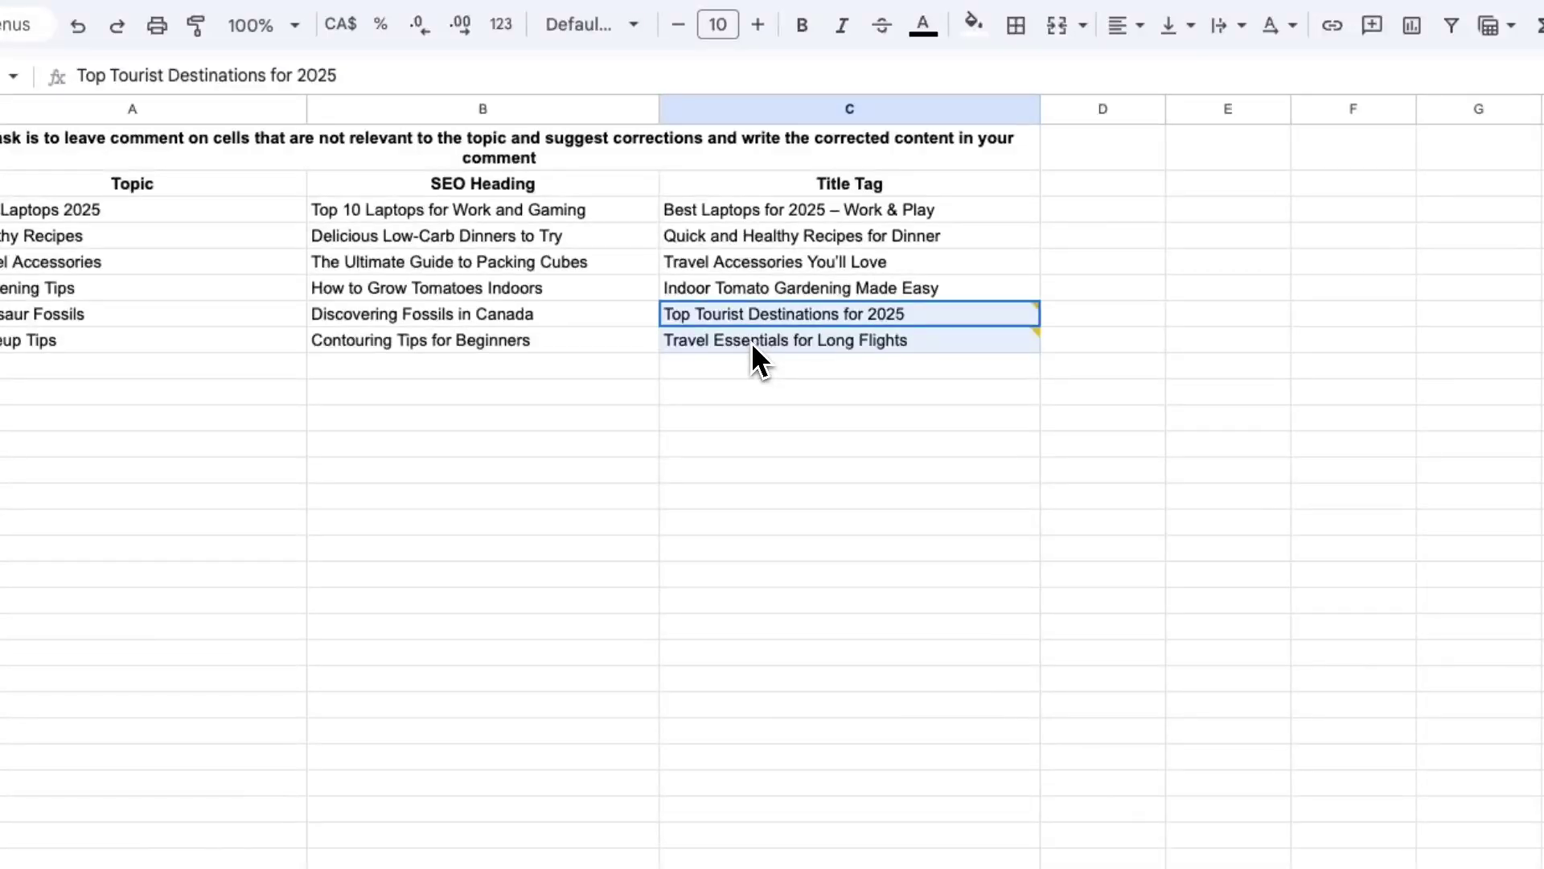
mouse_move(753, 344)
click(834, 346)
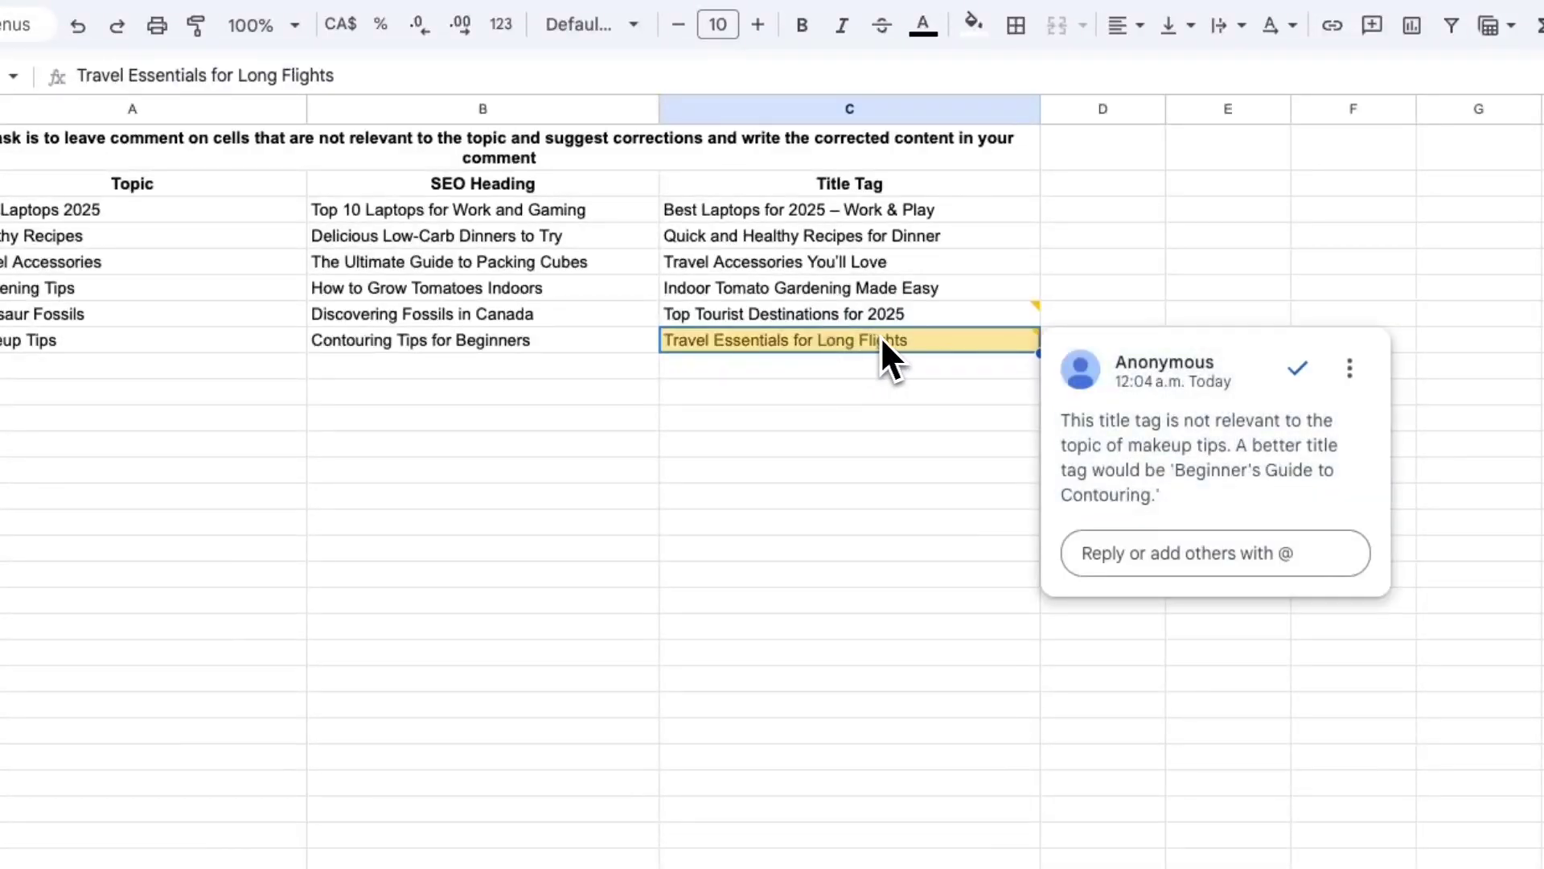
click(740, 554)
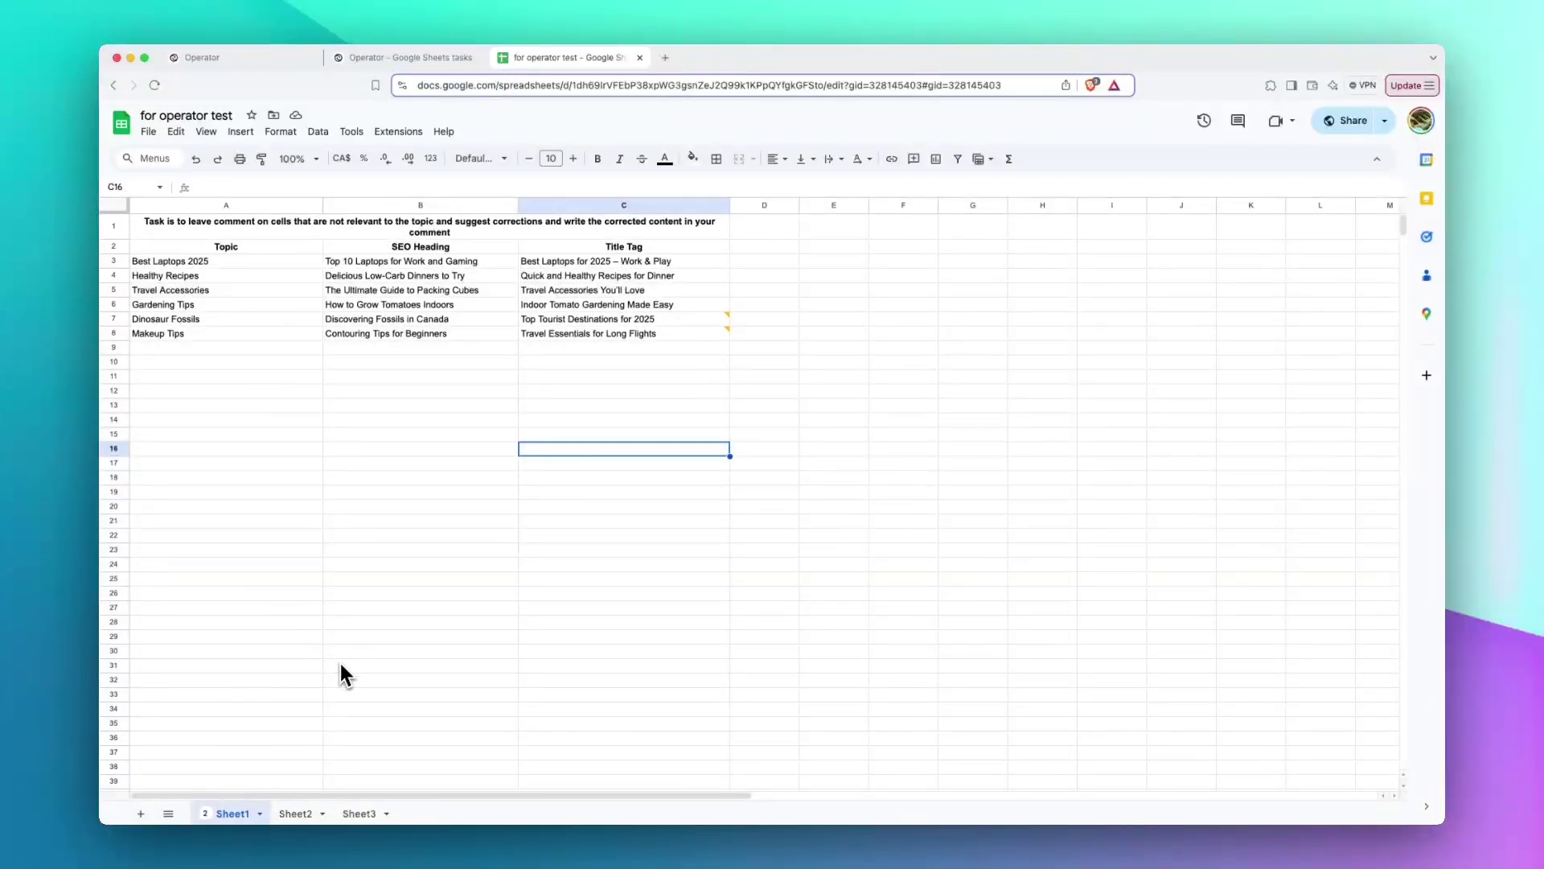
- Inspect the formula in B3 of Sheet2 and compare the folders in B3:B7 with the URLs
click(298, 813)
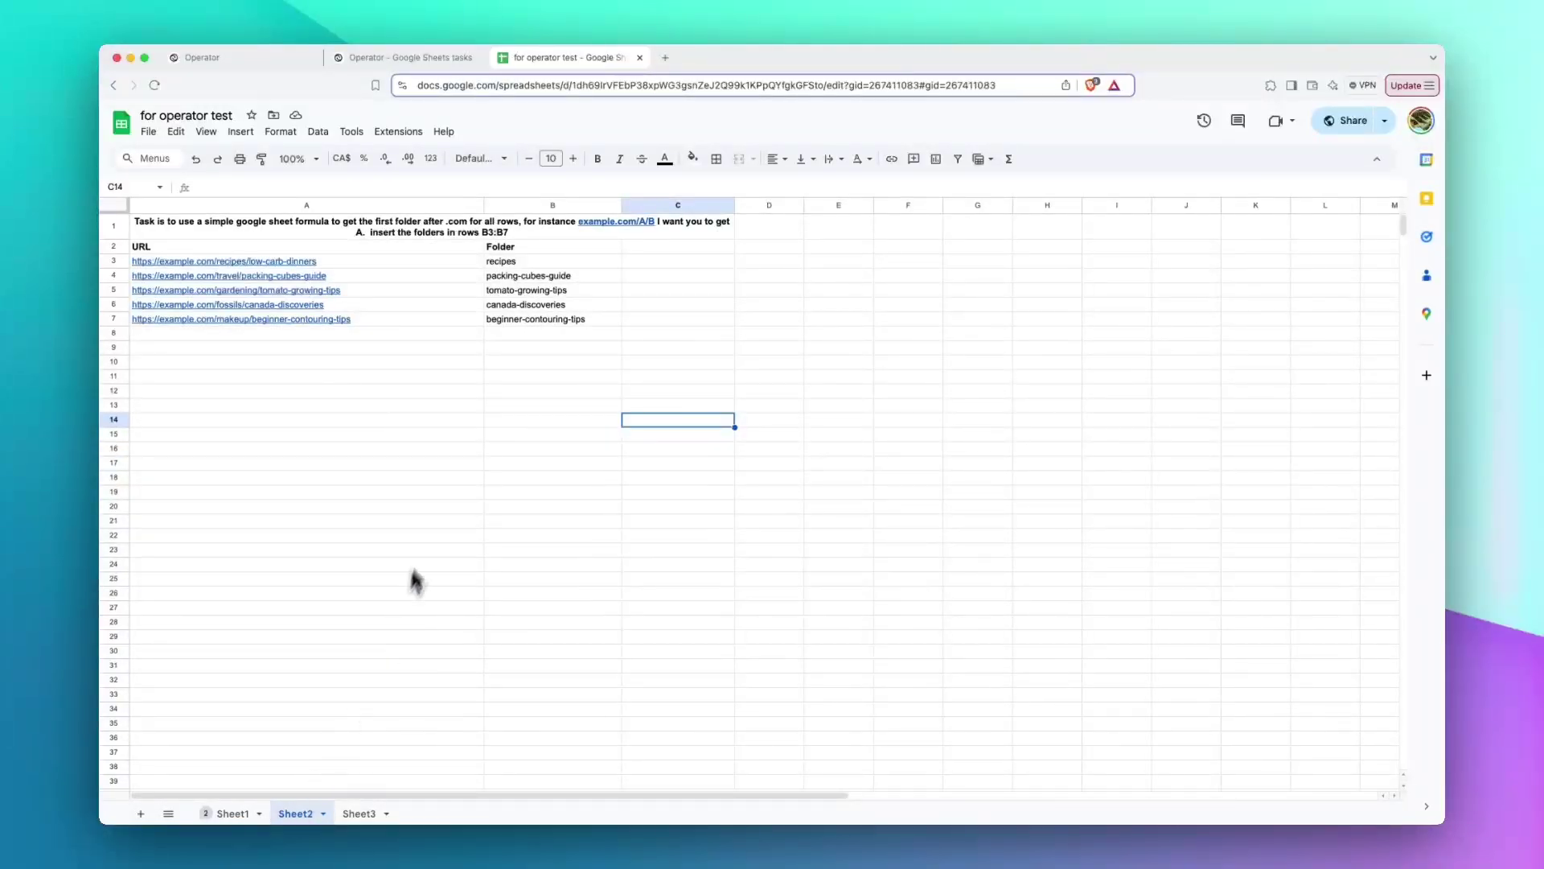
click(590, 266)
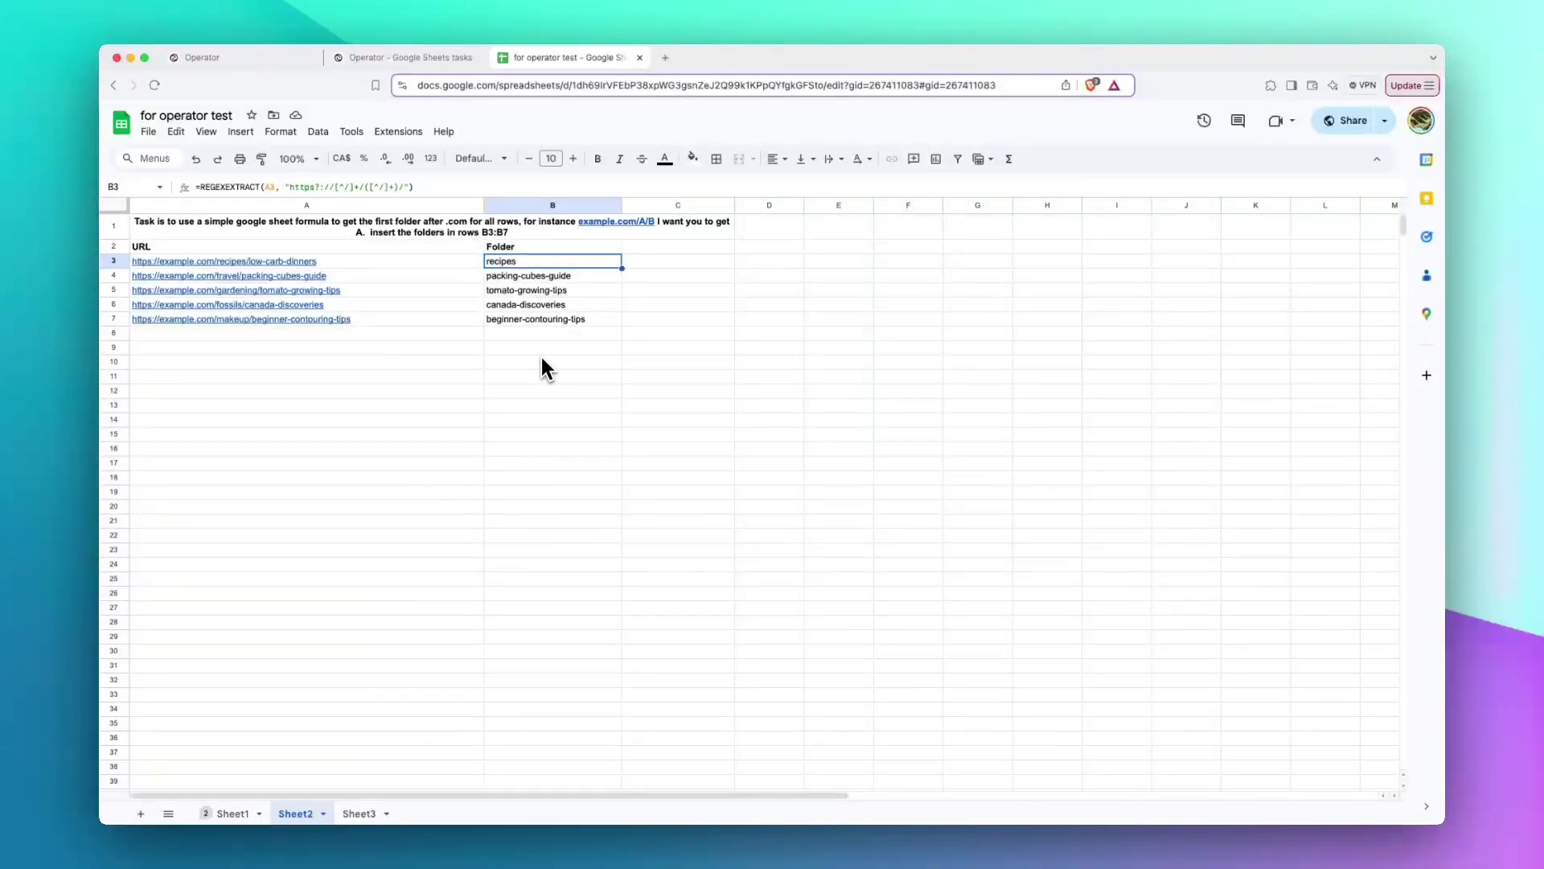
click(241, 813)
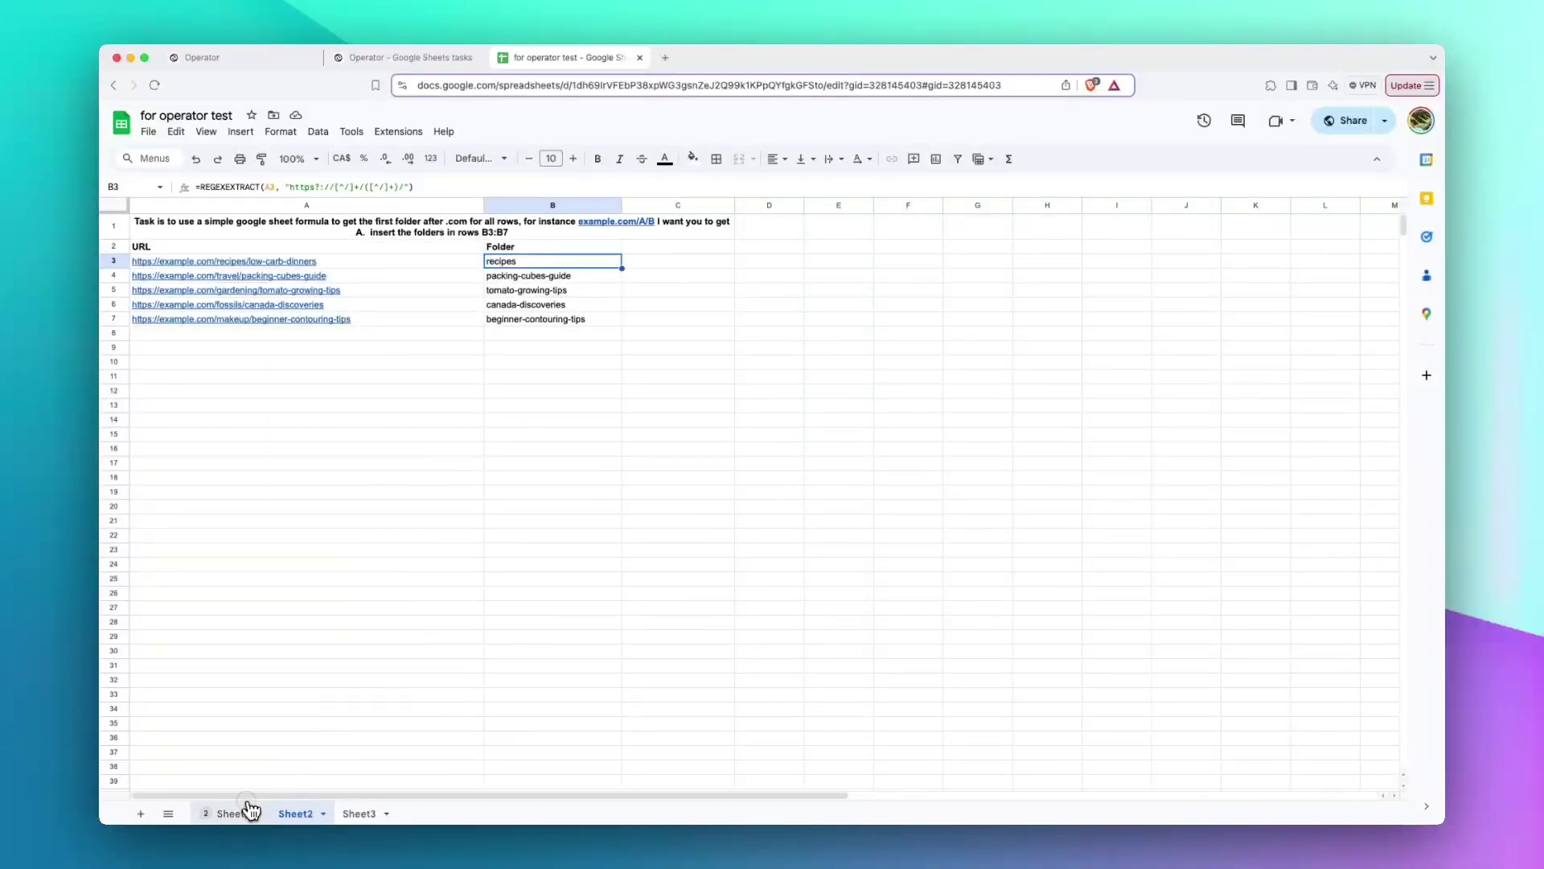
click(291, 814)
click(572, 336)
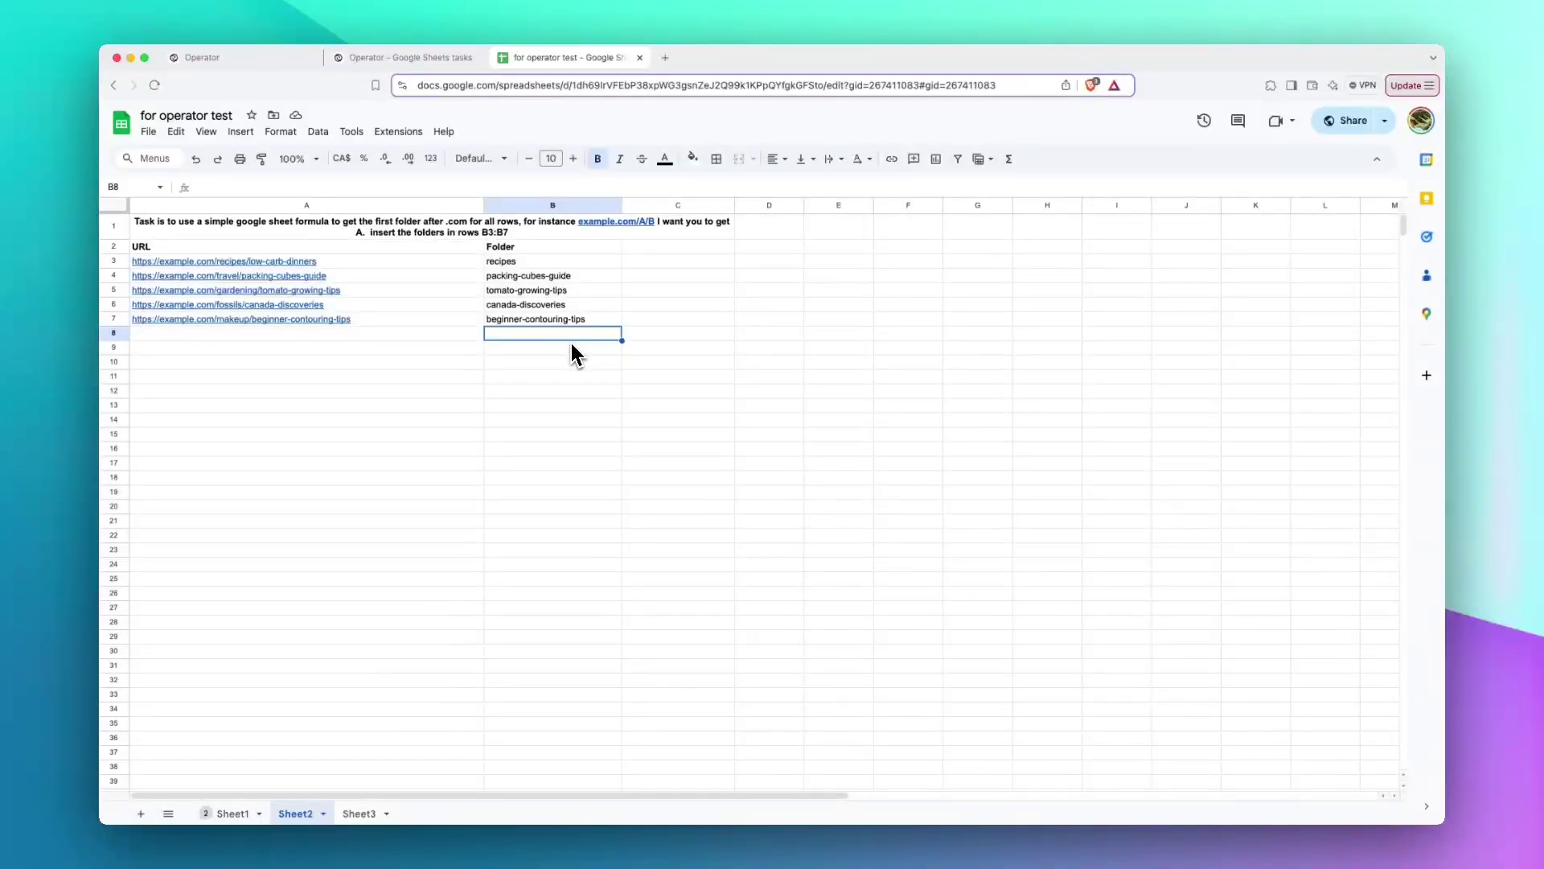
- Examine Sheet3's page metrics, the struck-through rows 6 to 8 and the anomaly summary in rows 9 to 12
click(357, 814)
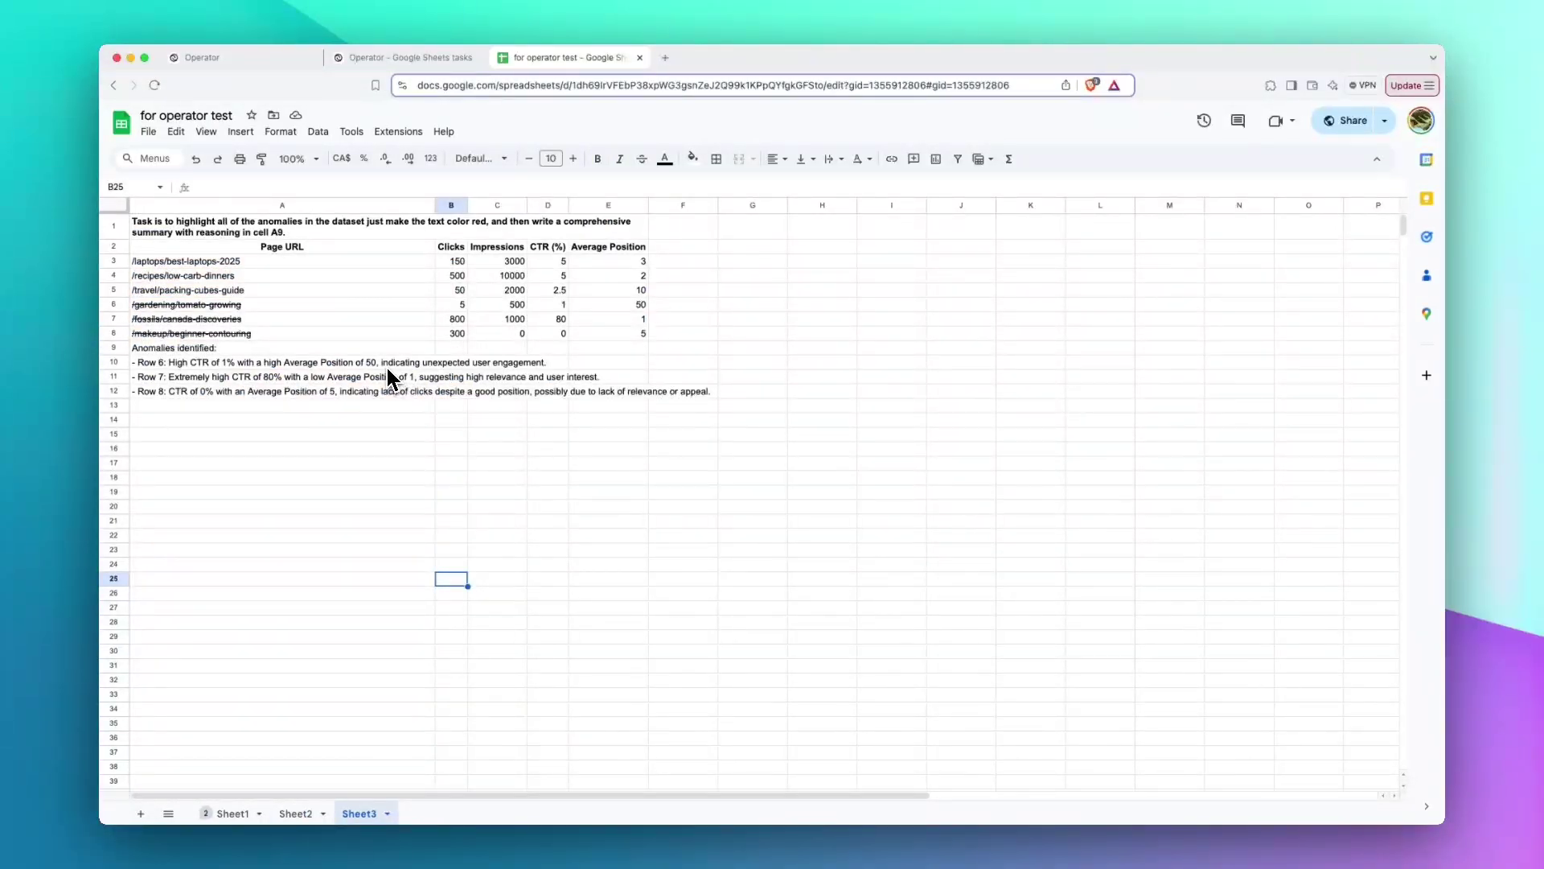
drag(387, 367, 428, 402)
click(418, 419)
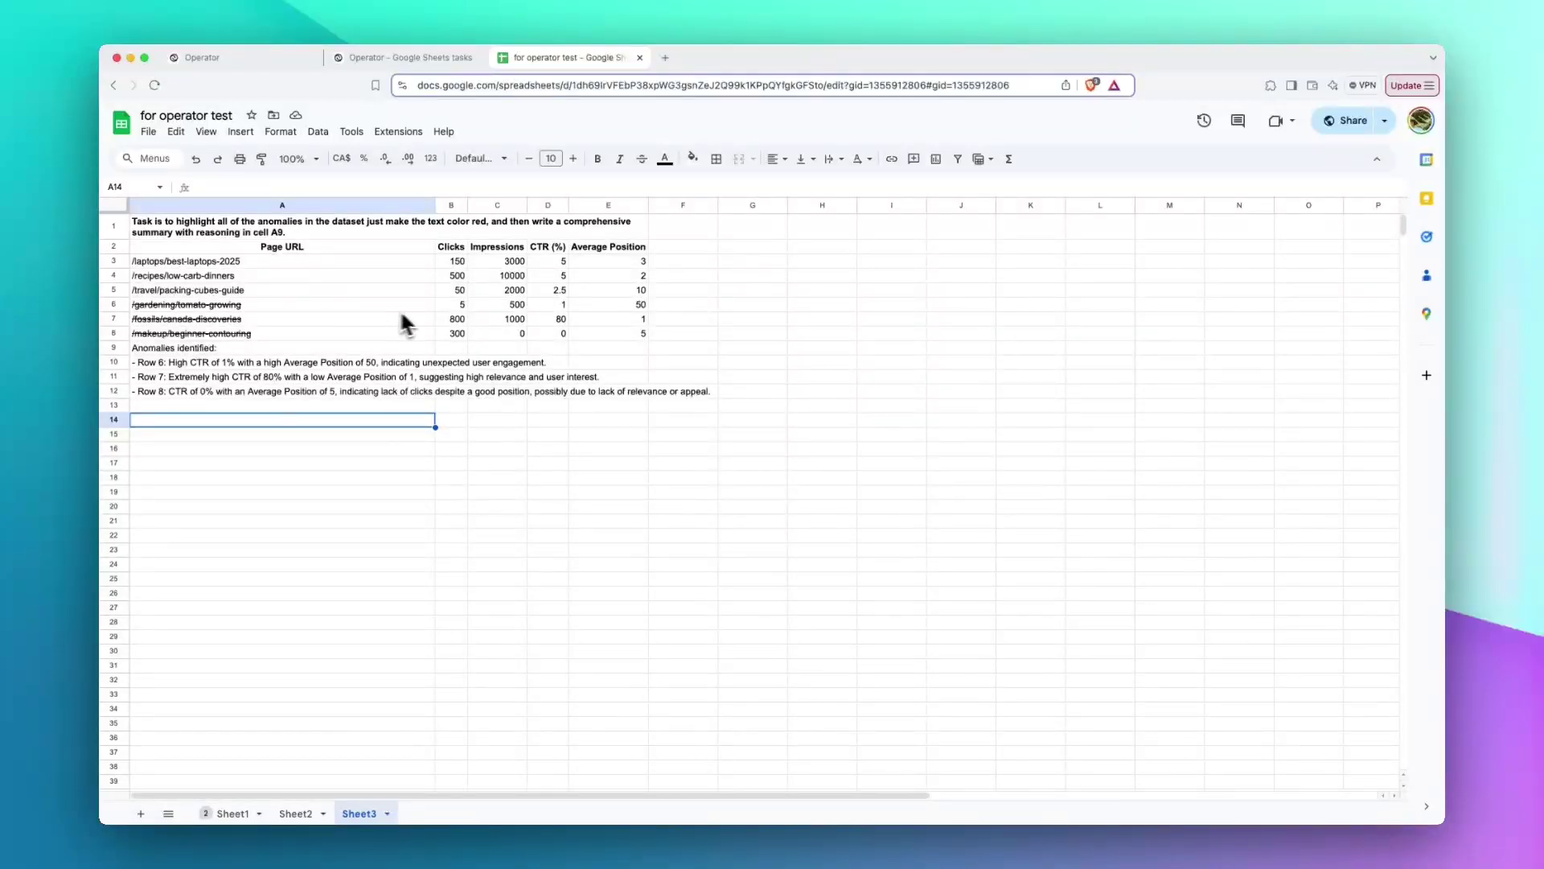
click(455, 318)
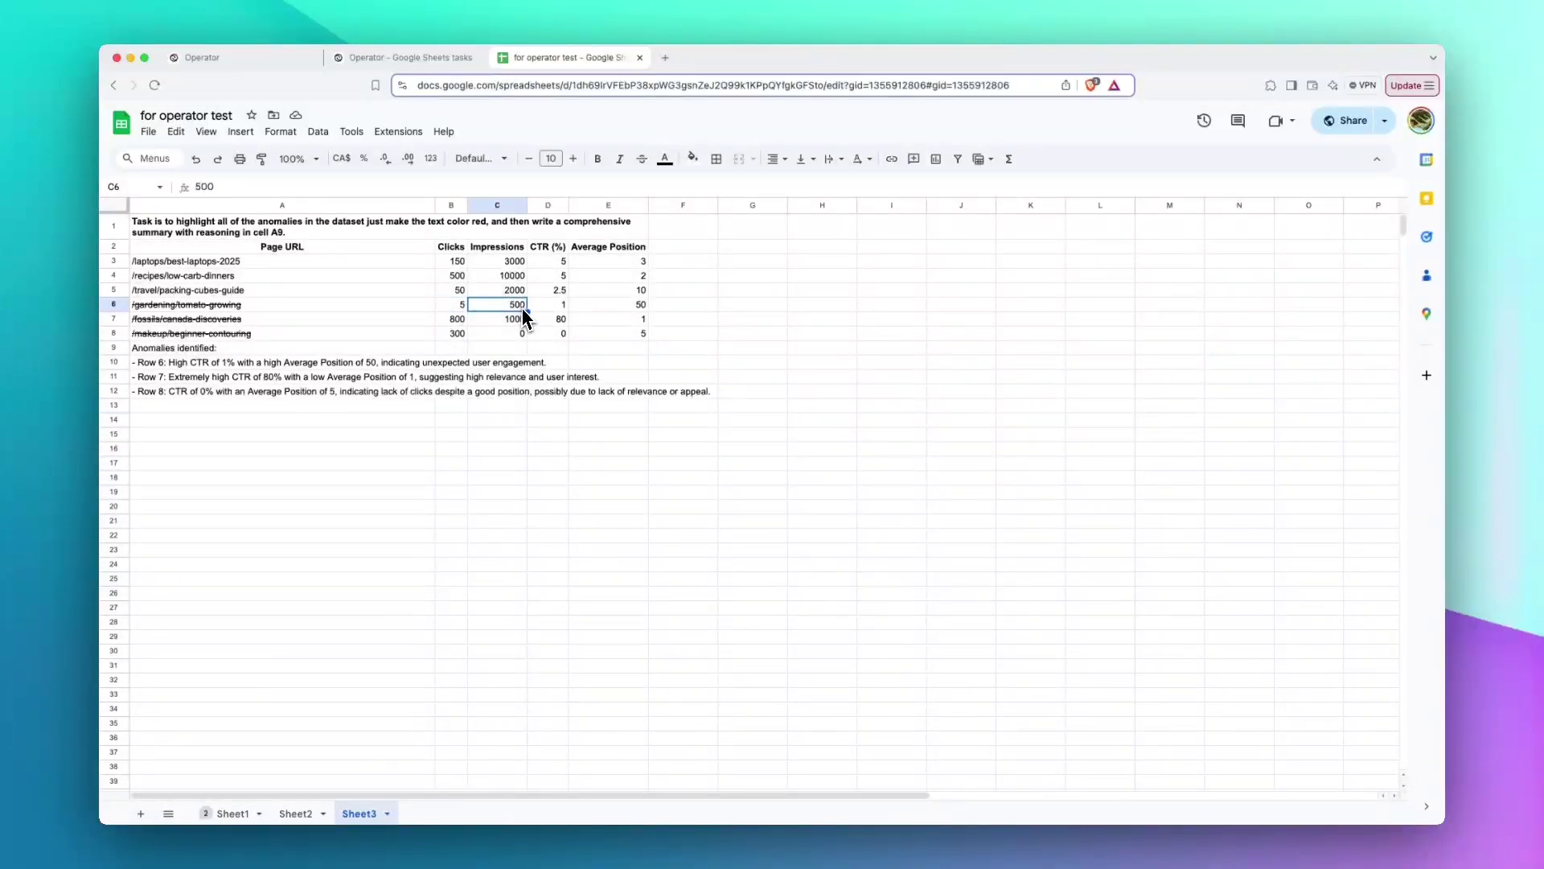
key(Right)
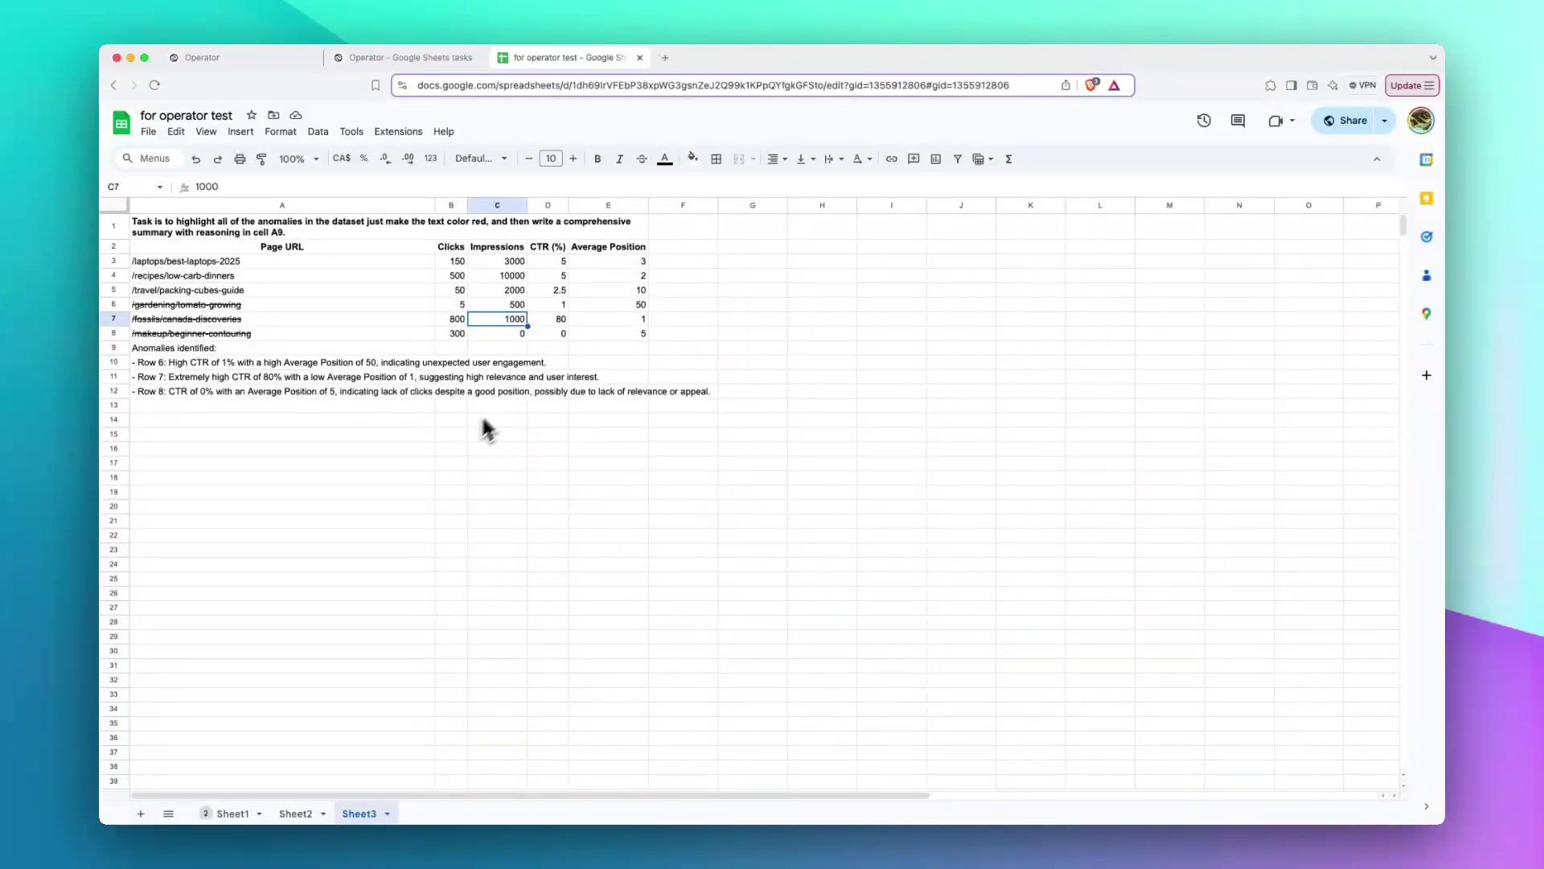
drag(608, 246, 397, 347)
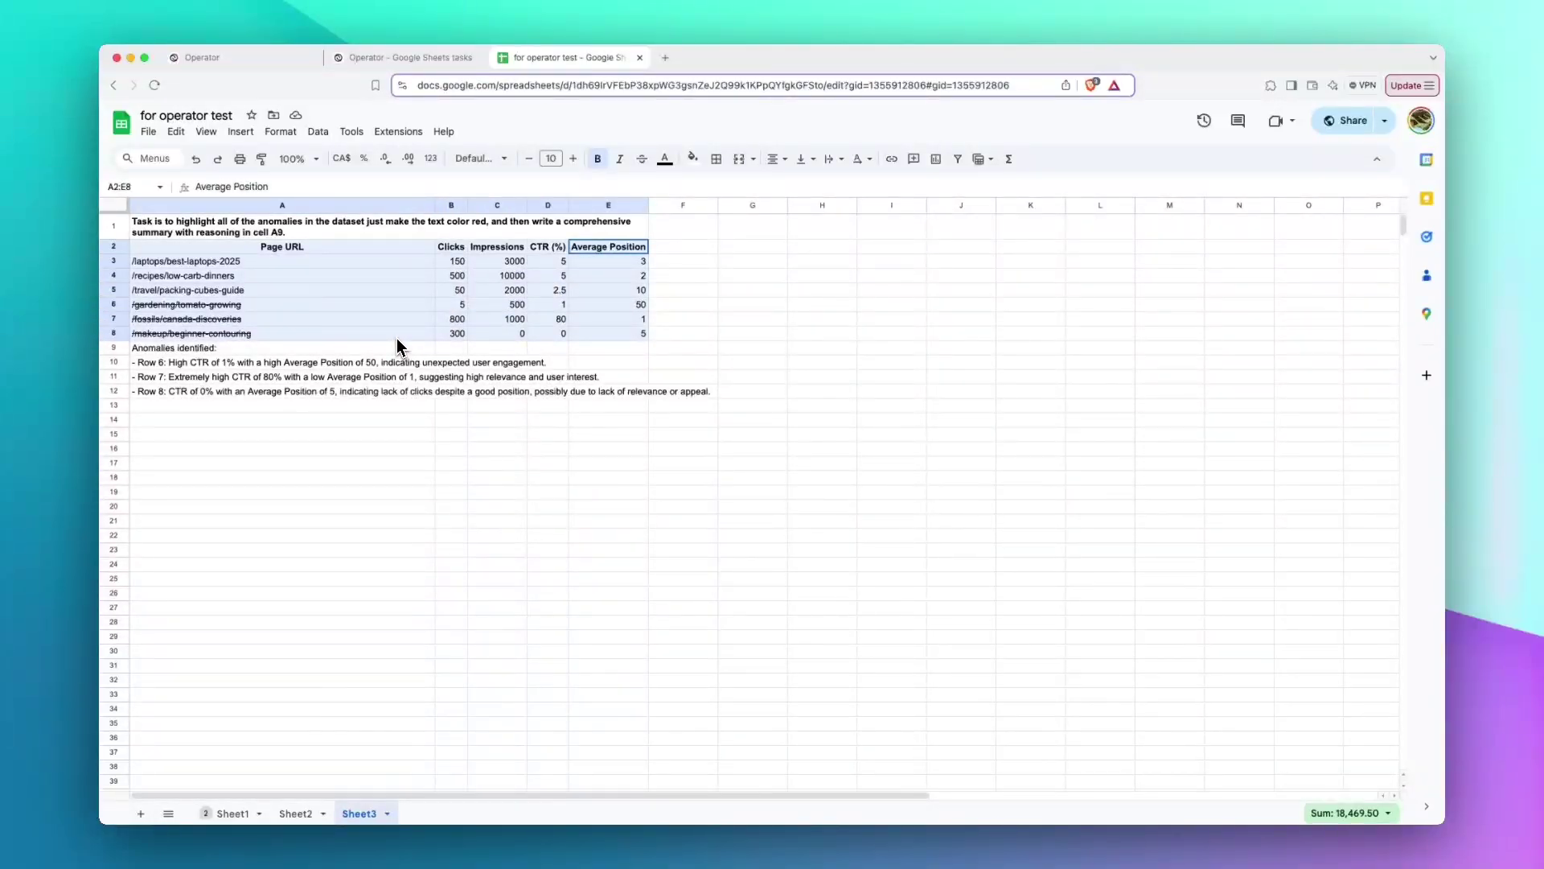
click(442, 447)
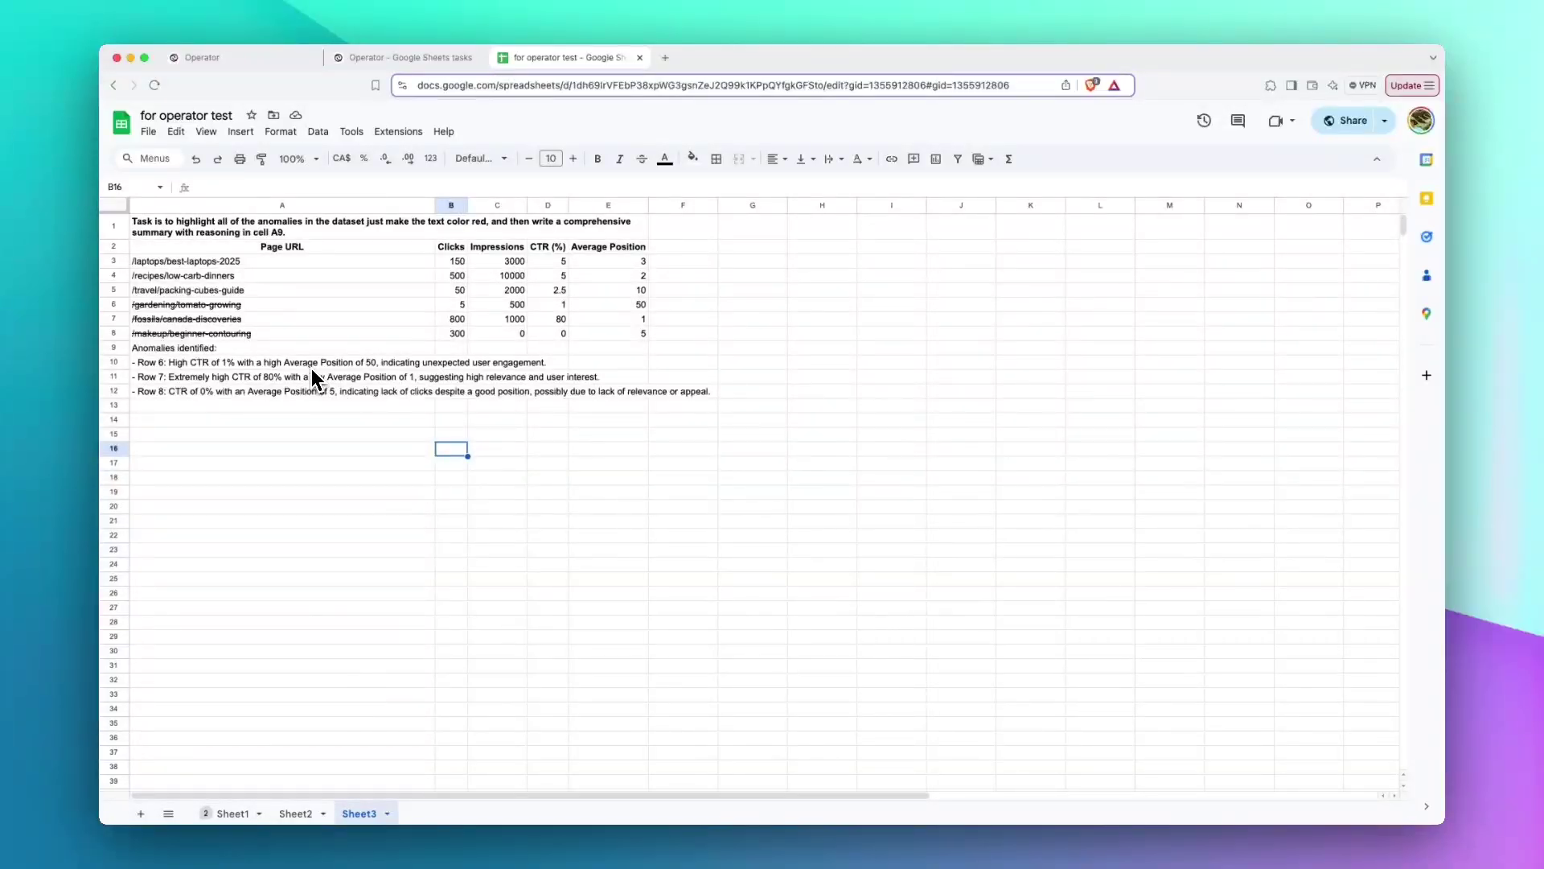
drag(302, 347, 293, 394)
click(302, 430)
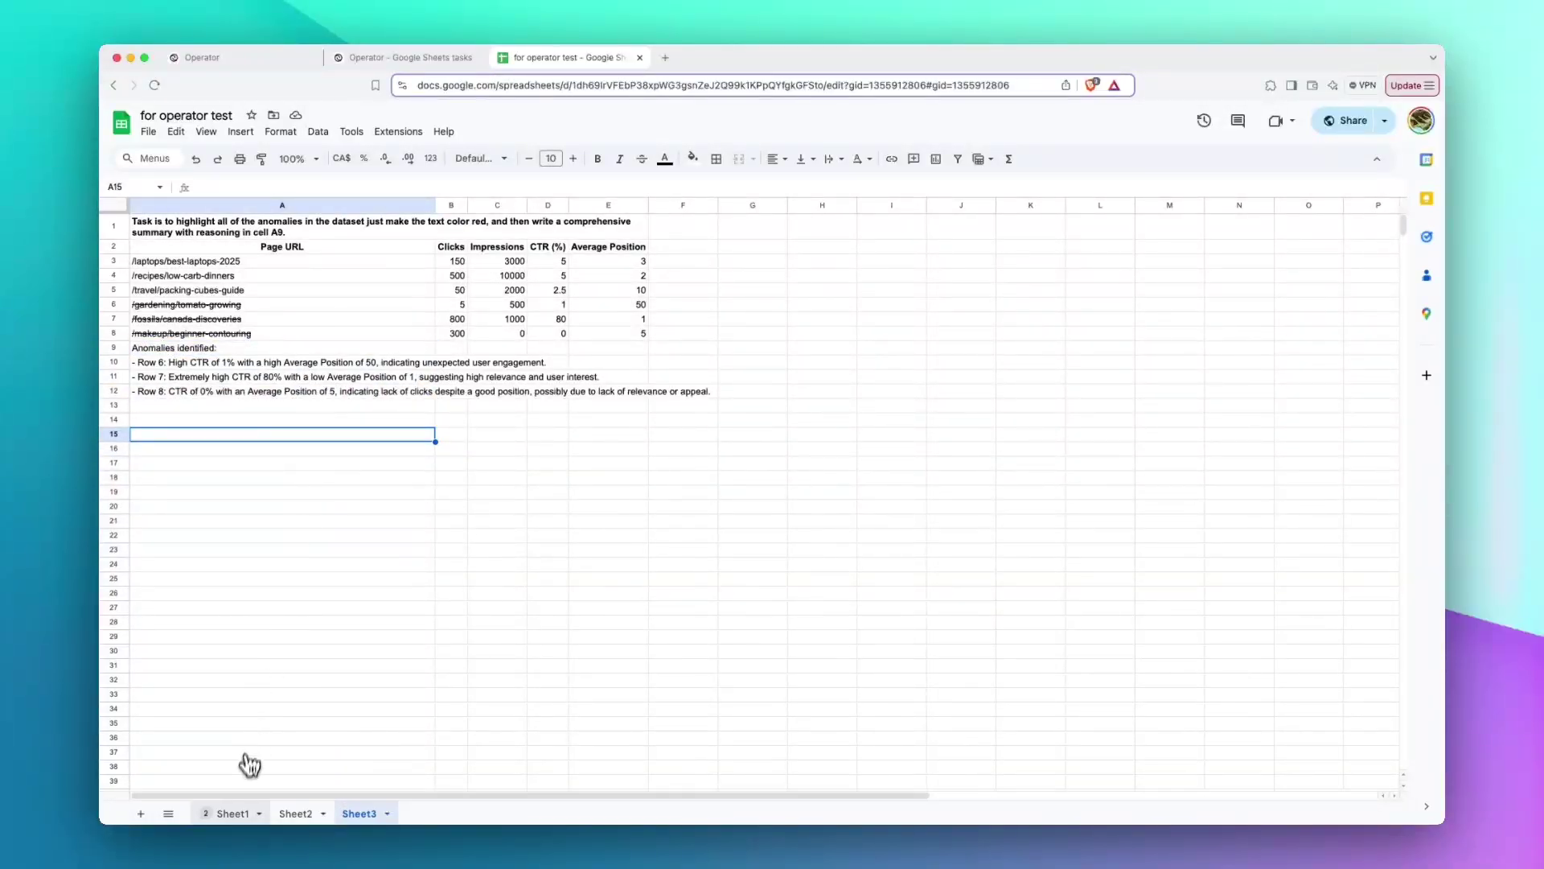
click(232, 813)
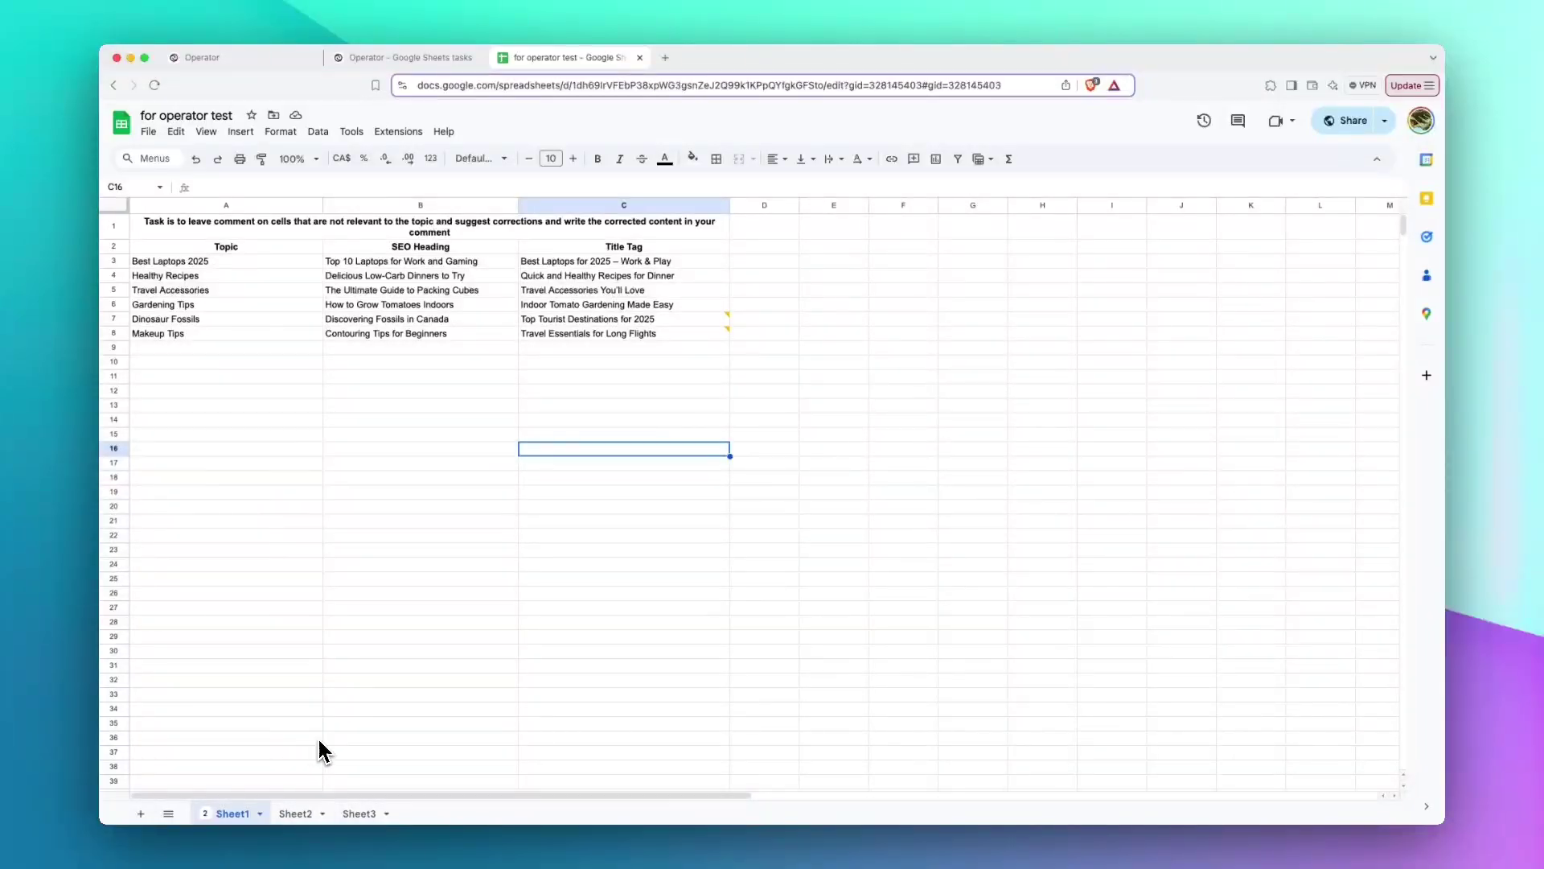
click(296, 814)
click(357, 813)
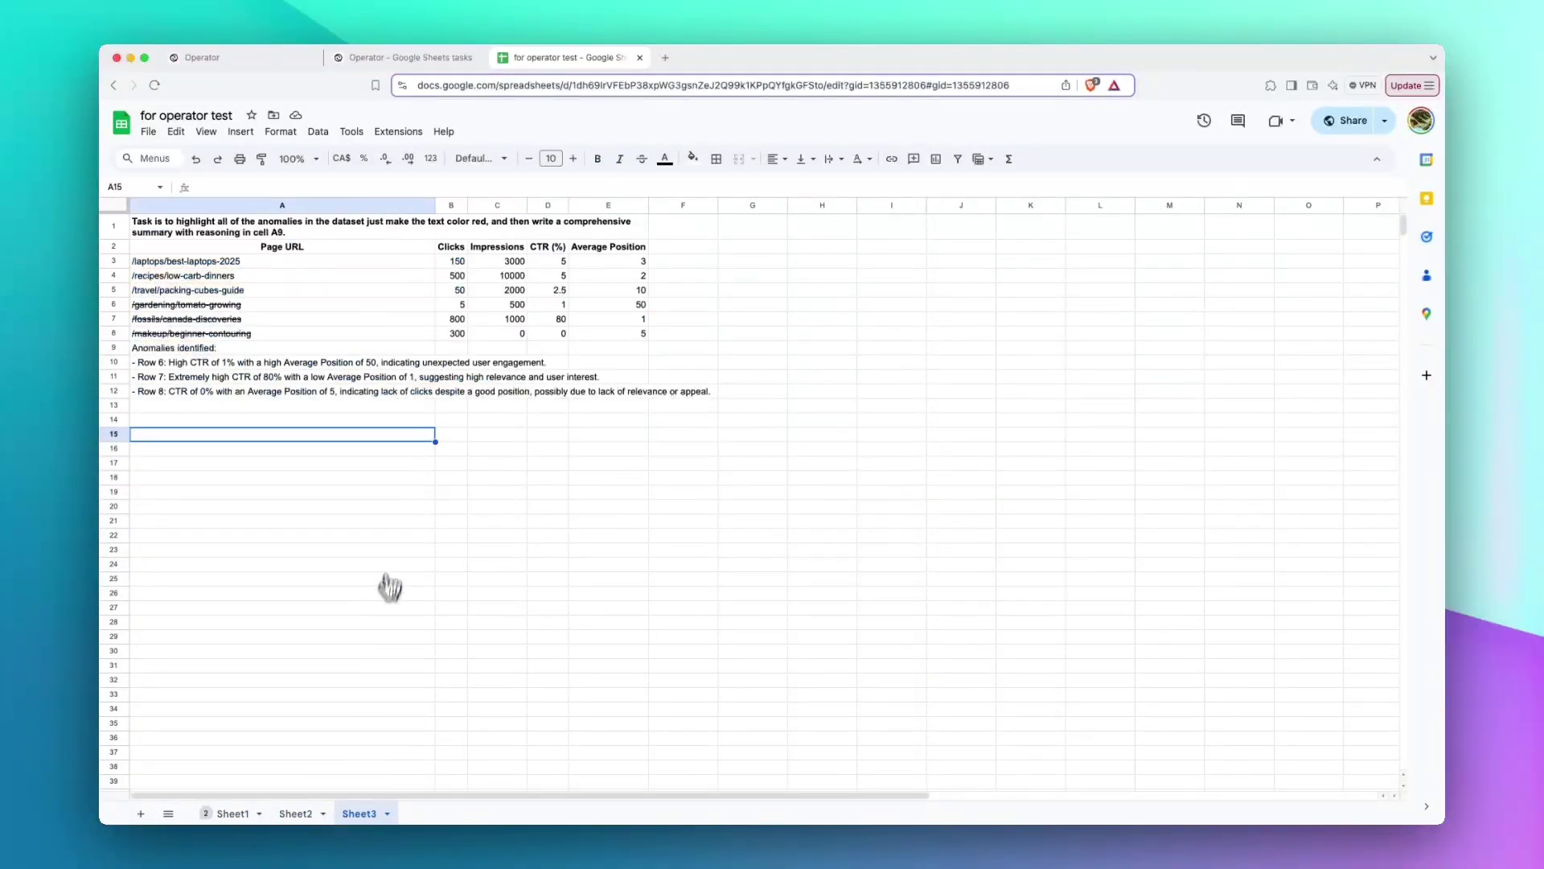